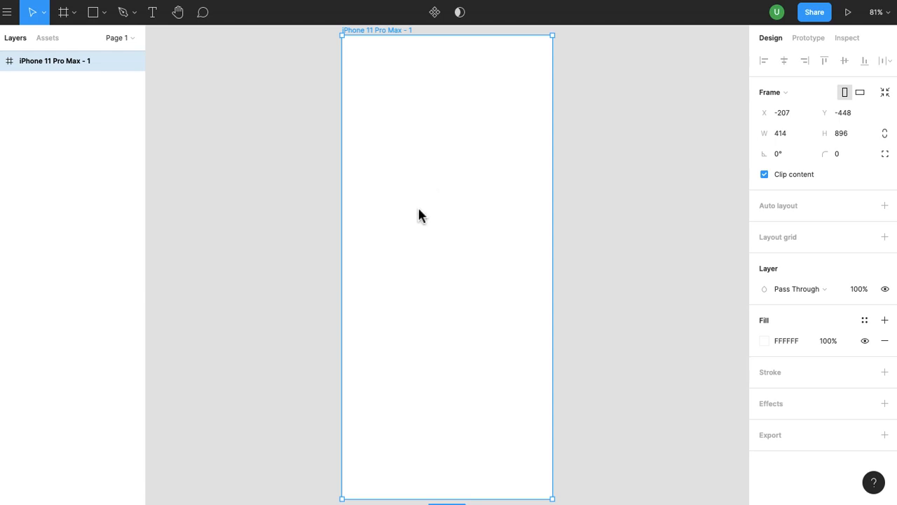
# Step: Draw an ellipse about 159 × 178 in the iPhone frame and place a 100 × 100 rectangle centred over its upper edge
pyautogui.press('o')
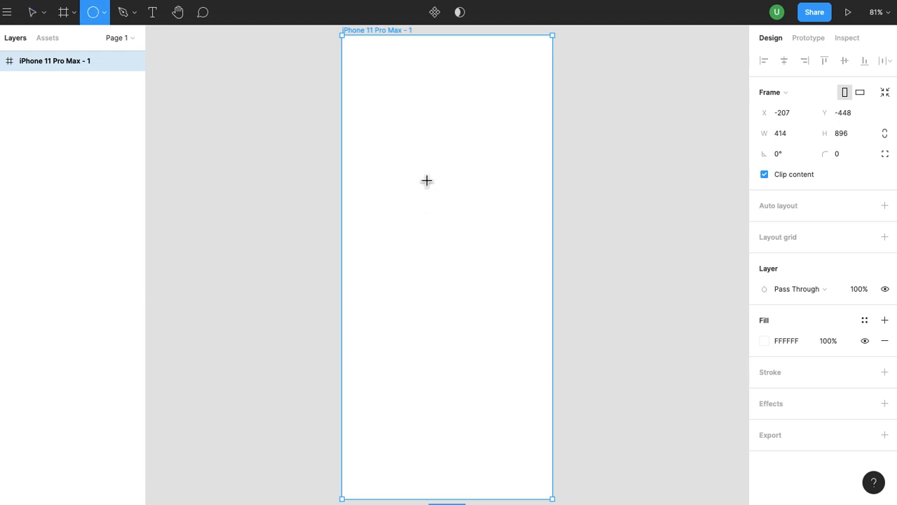
pyautogui.moveTo(422, 175); pyautogui.dragTo(503, 267)
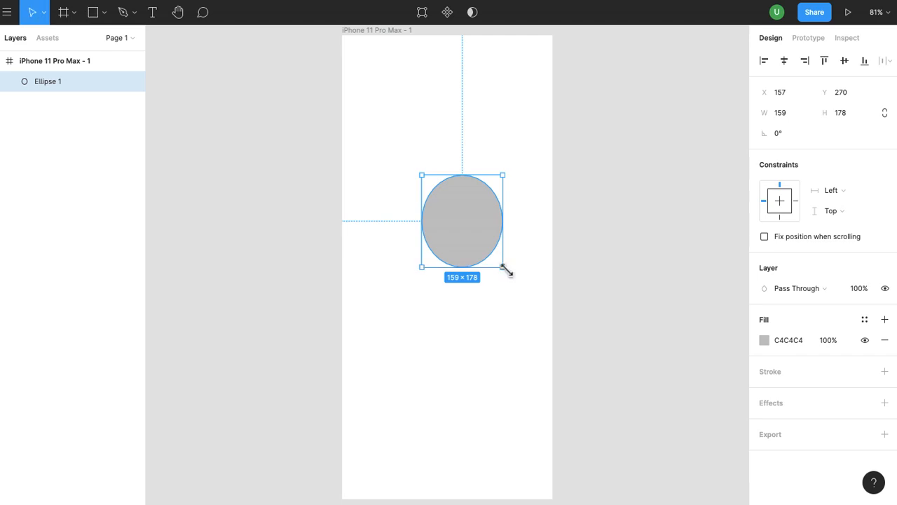
pyautogui.click(106, 16)
pyautogui.click(111, 41)
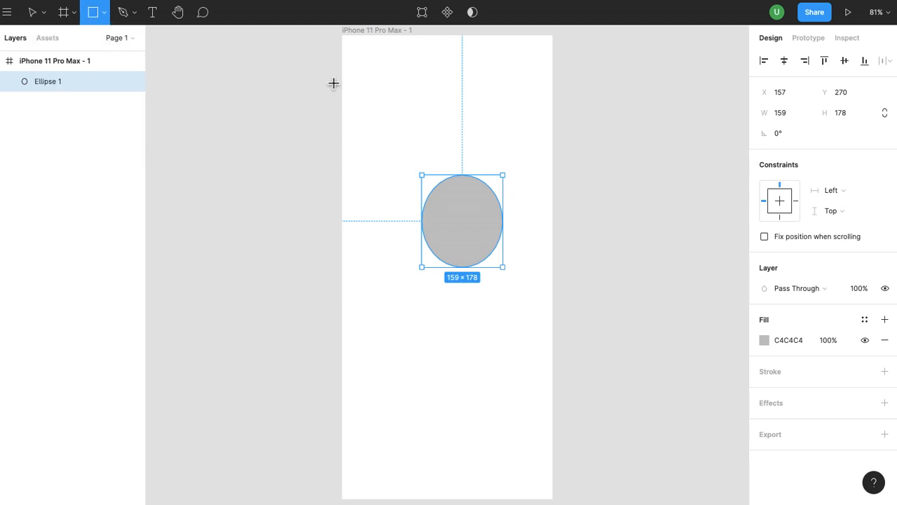
pyautogui.click(466, 129)
pyautogui.moveTo(465, 129); pyautogui.dragTo(464, 166)
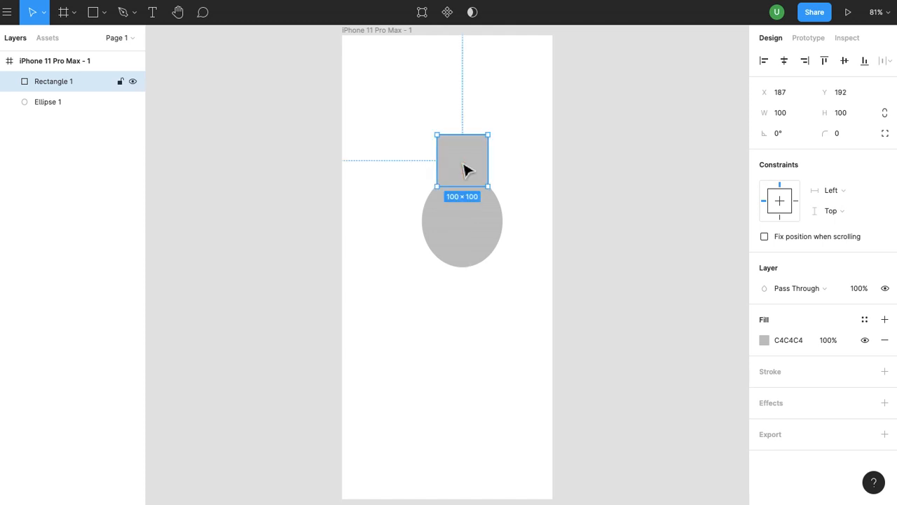
# Step: Combine the rectangle and the ellipse into a single shape with a Union boolean operation
pyautogui.click(481, 374)
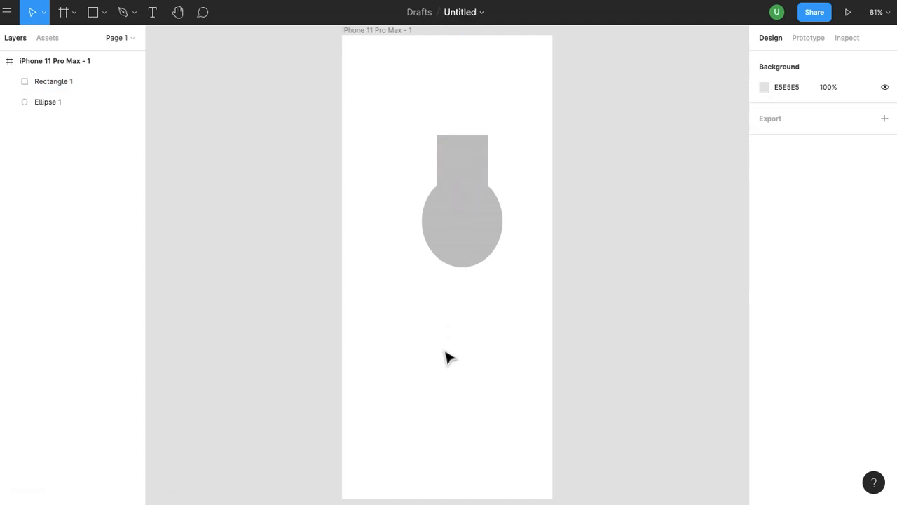
pyautogui.moveTo(506, 332); pyautogui.dragTo(431, 100)
pyautogui.click(486, 13)
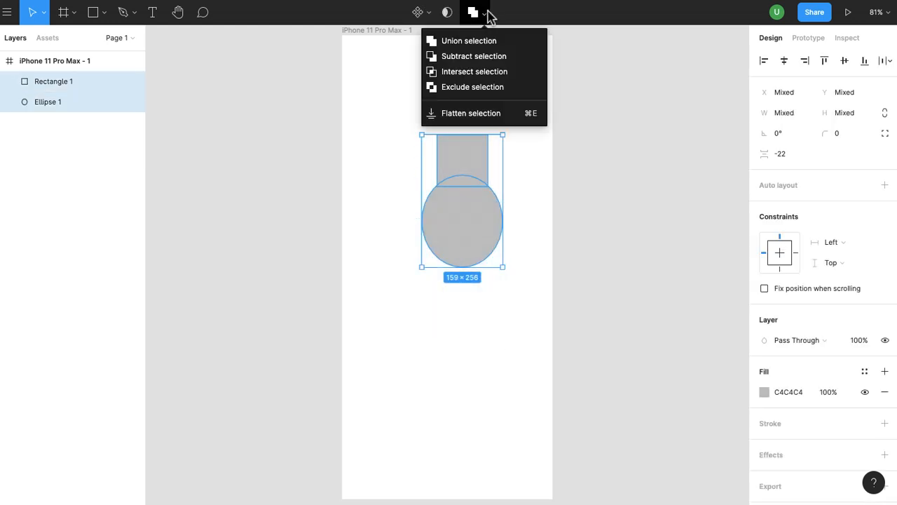
pyautogui.click(474, 41)
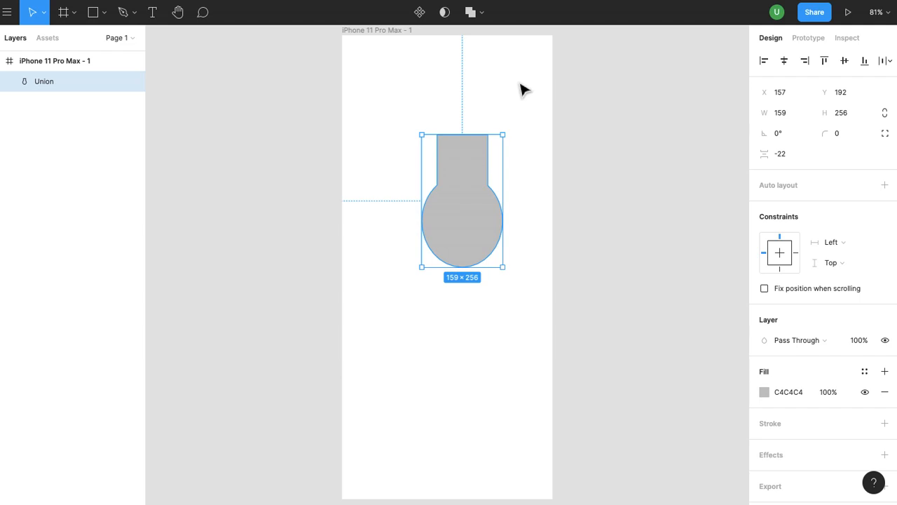
# Step: Turn the union shape into a component and rename it funny_shape
pyautogui.click(421, 14)
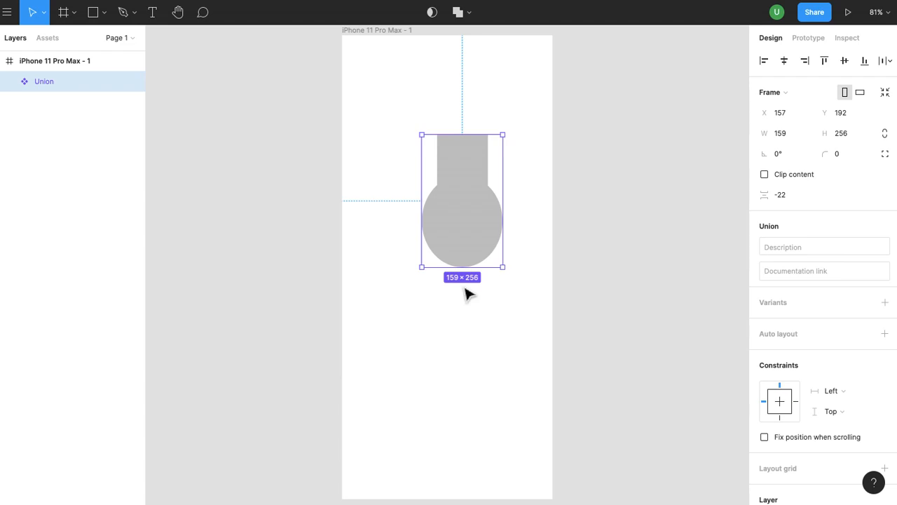
pyautogui.doubleClick(22, 84)
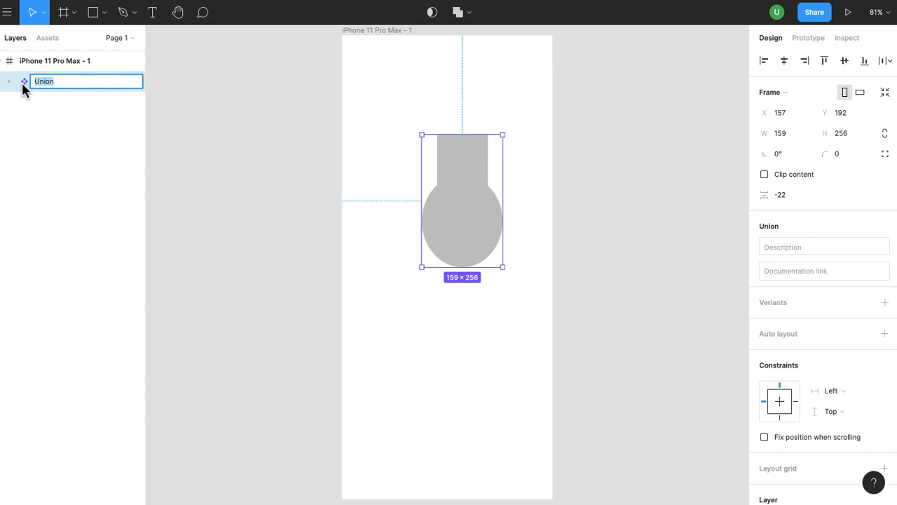
pyautogui.write('funny_shape')
pyautogui.press('Return')
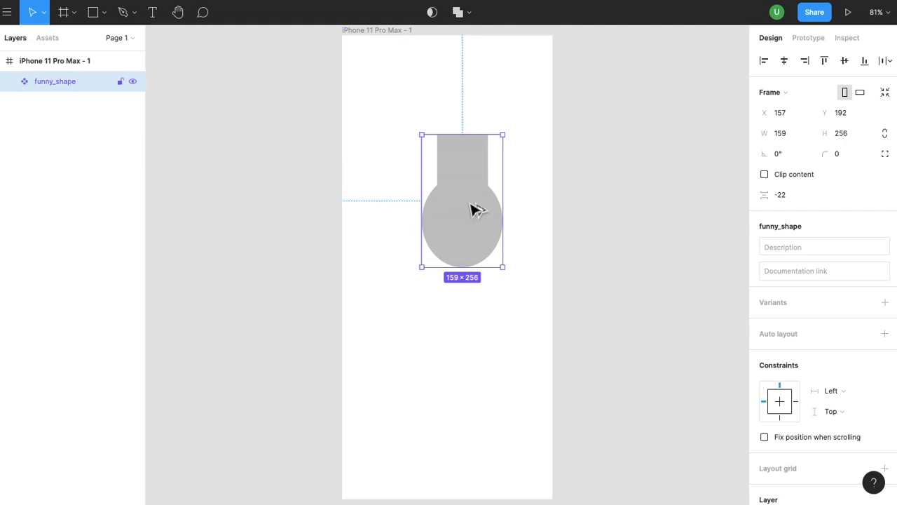
# Step: Place an instance of the funny_shape component directly below the original and rename it funny_shape/1st
pyautogui.moveTo(476, 210); pyautogui.dragTo(443, 348)
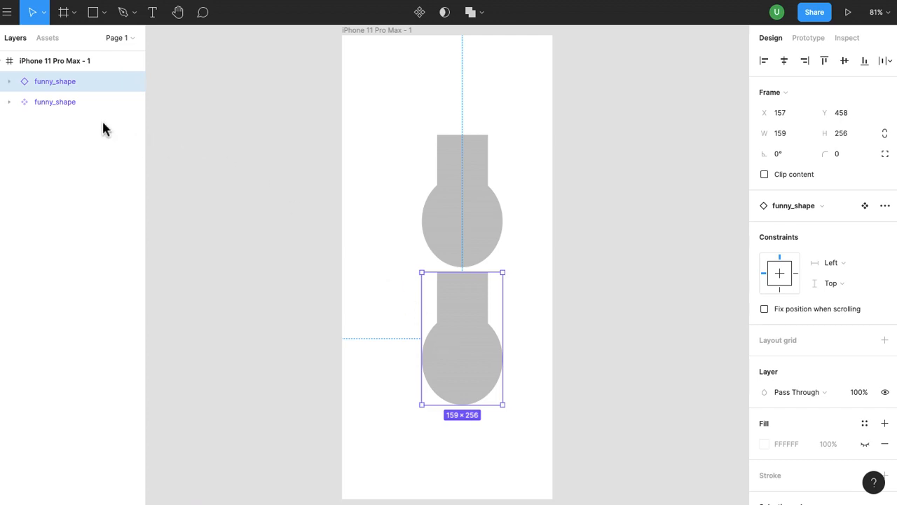
pyautogui.doubleClick(30, 88)
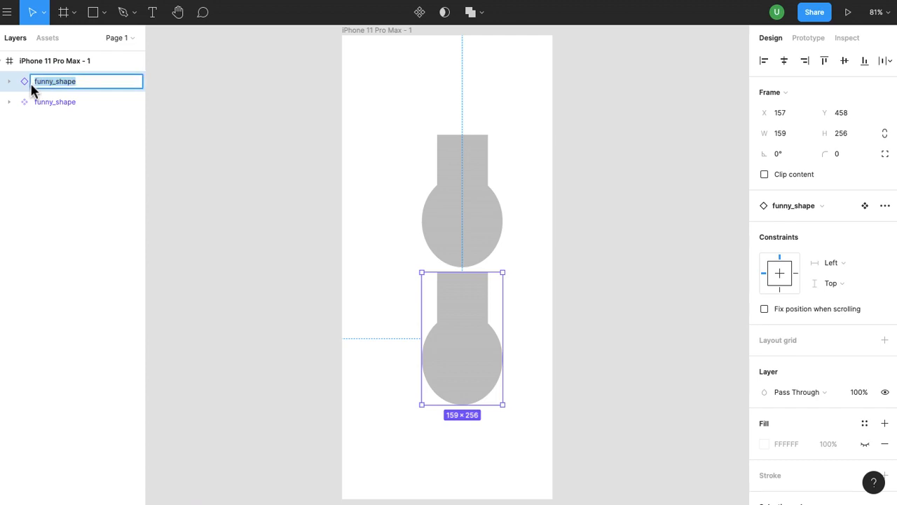
pyautogui.write('/')
pyautogui.press('BackSpace')
pyautogui.hotkey('ctrl', 'z')
pyautogui.press('Right')
pyautogui.write('/1st')
pyautogui.press('Return')
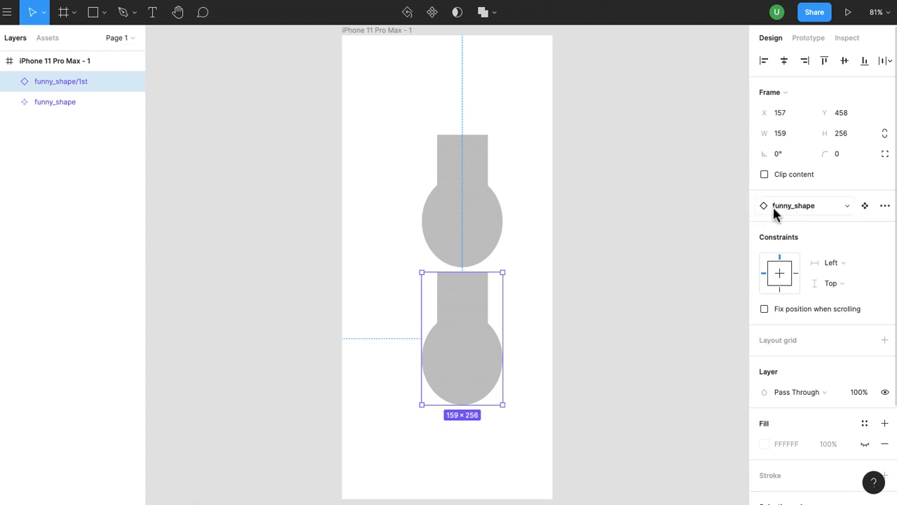
pyautogui.click(848, 206)
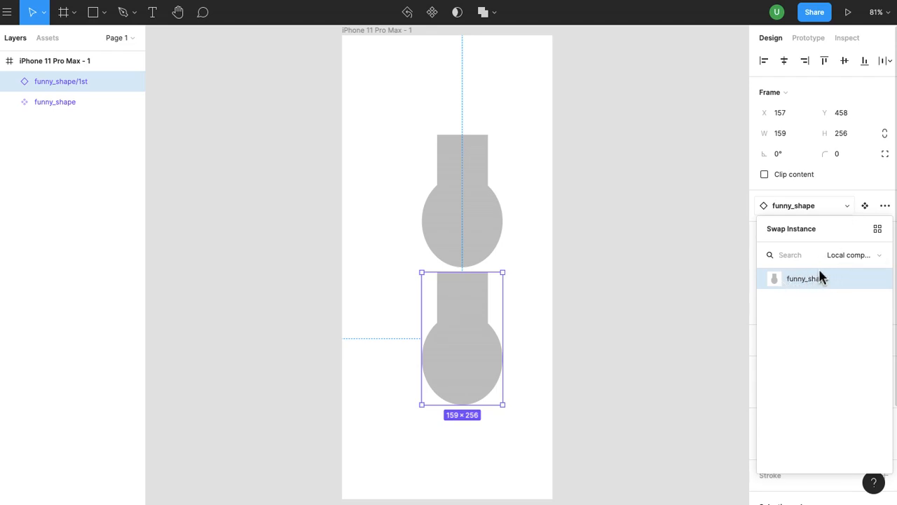
pyautogui.click(840, 188)
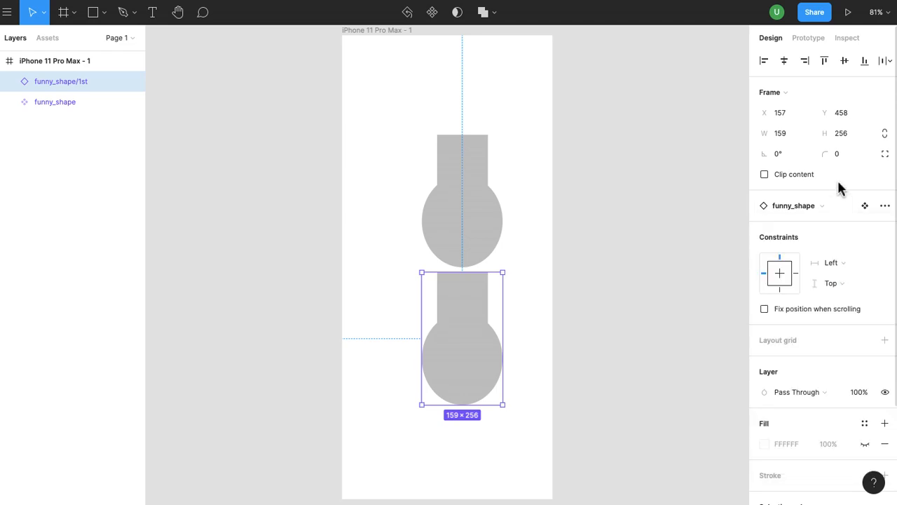
# Step: Duplicate the main component, move the new instance to the frame's upper-left corner at about X 12, Y 34, and rename it funny_shape/2nd
pyautogui.click(481, 215)
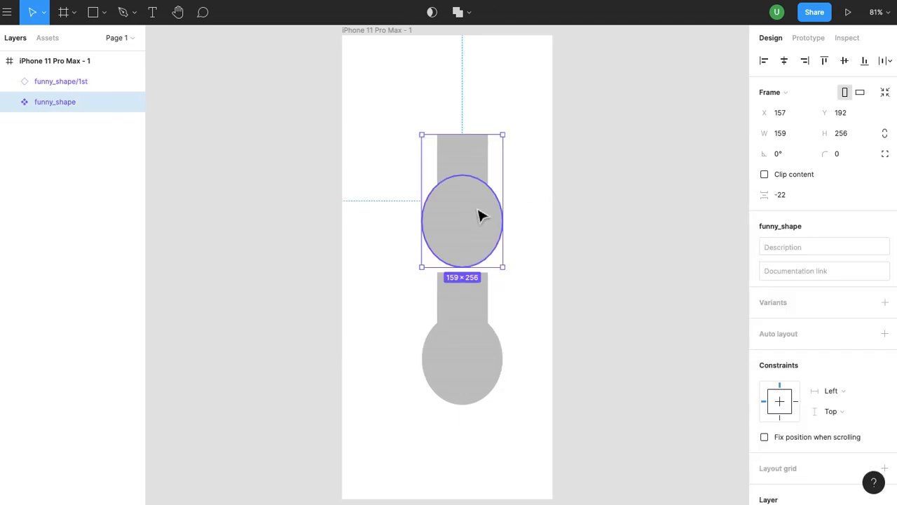
pyautogui.hotkey('ctrl', 'd')
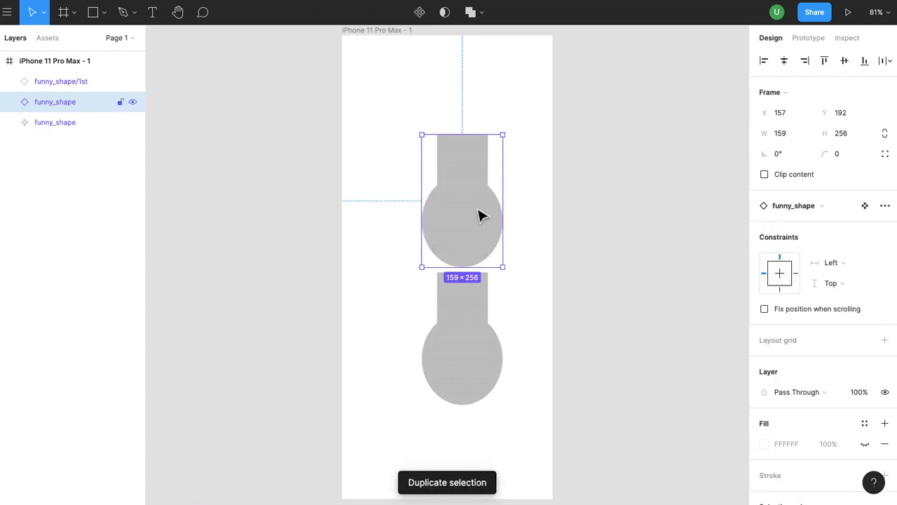
pyautogui.moveTo(481, 215); pyautogui.dragTo(409, 133)
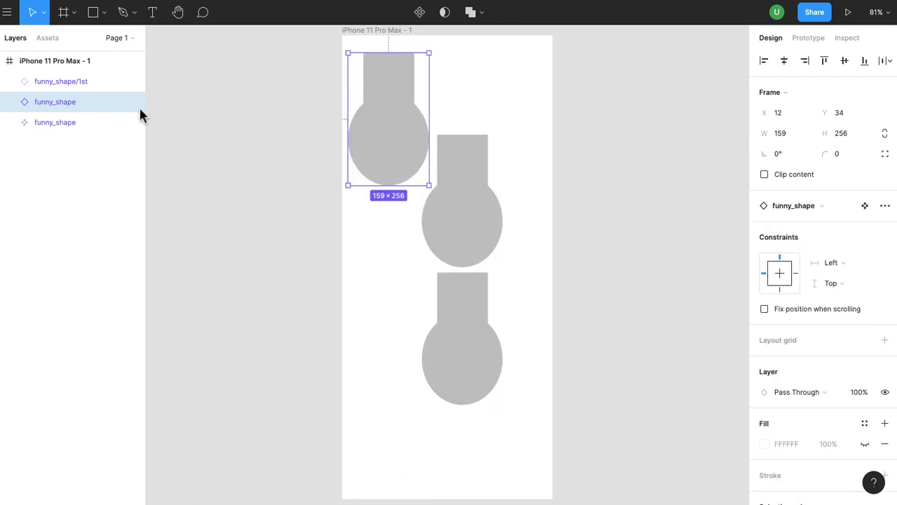
pyautogui.doubleClick(68, 107)
pyautogui.press('Right')
pyautogui.write('/2nd')
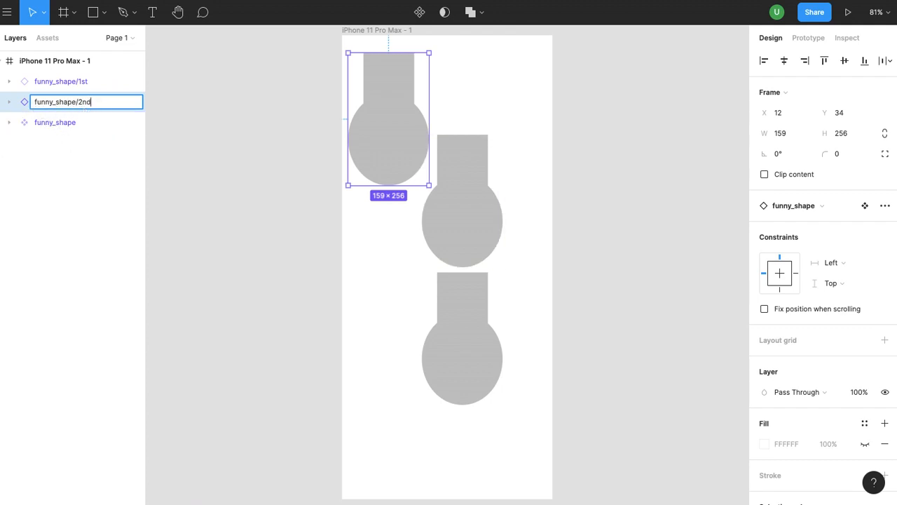
pyautogui.press('Return')
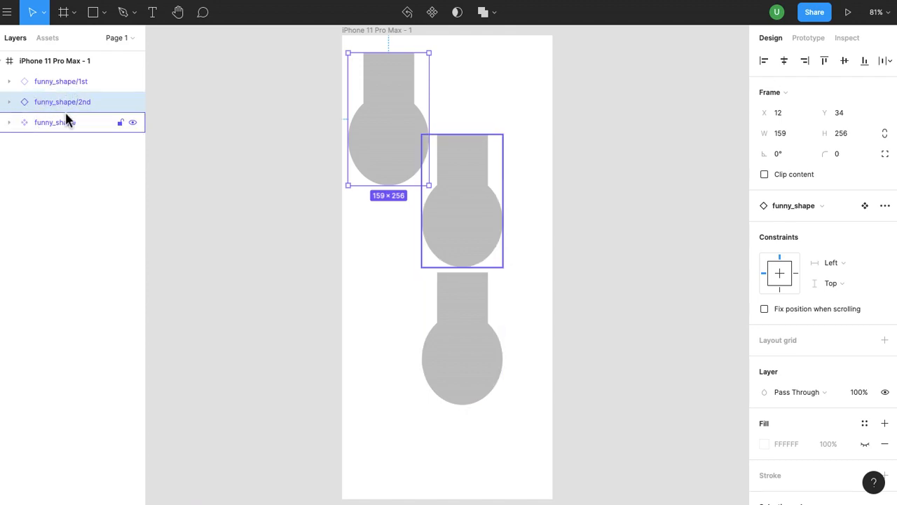
pyautogui.click(533, 109)
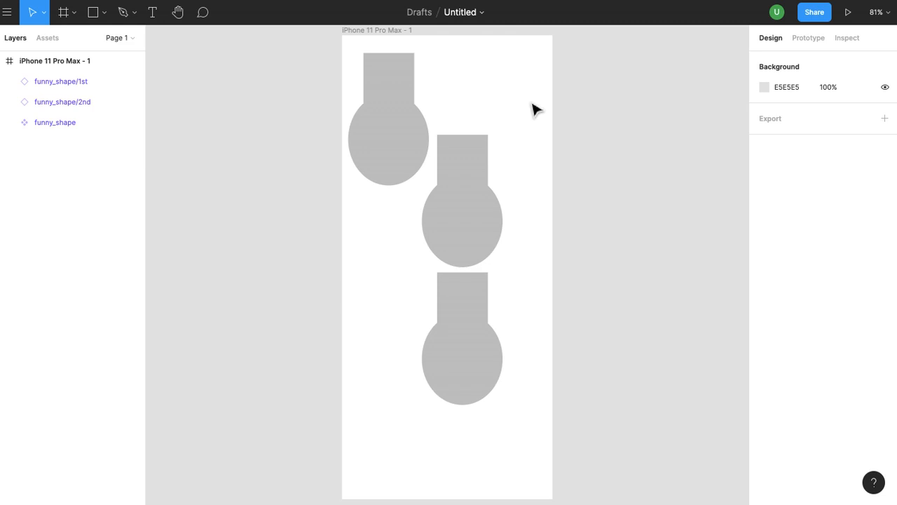
# Step: Change the main funny_shape component's selection colour from the grey to the red B6131D
pyautogui.click(470, 346)
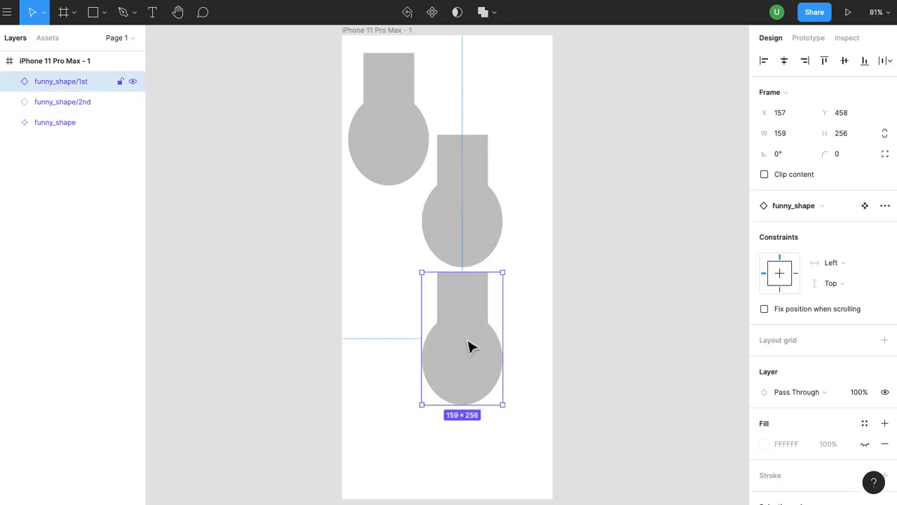
pyautogui.click(475, 259)
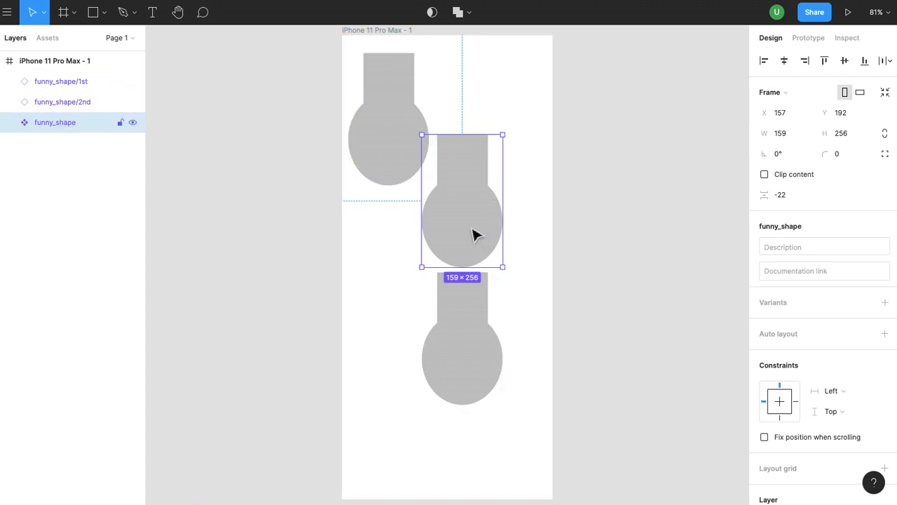
pyautogui.scroll(-3, 851, 325)
pyautogui.scroll(-5, 850, 323)
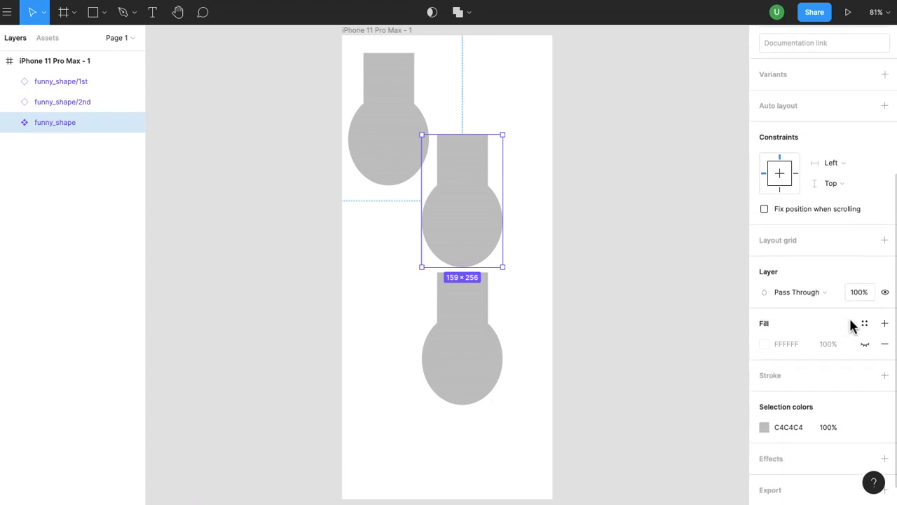
pyautogui.scroll(-1, 849, 316)
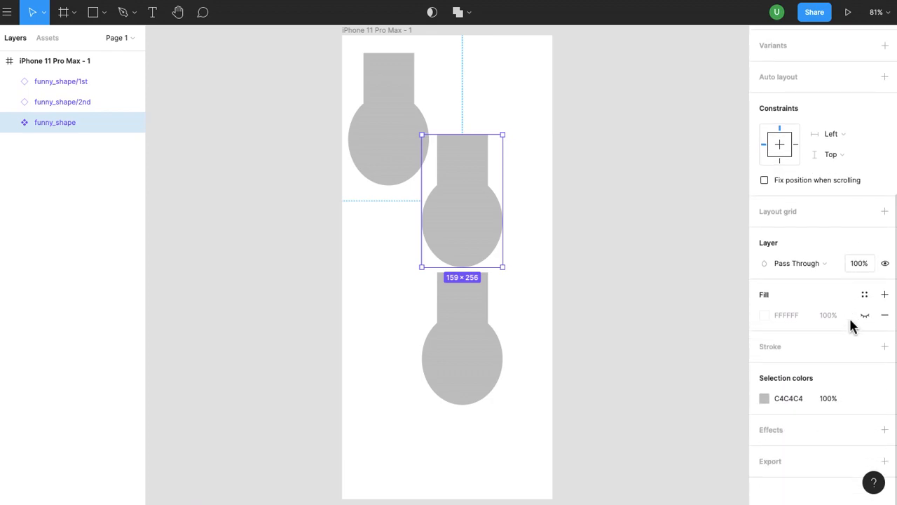
pyautogui.click(763, 399)
pyautogui.click(735, 357)
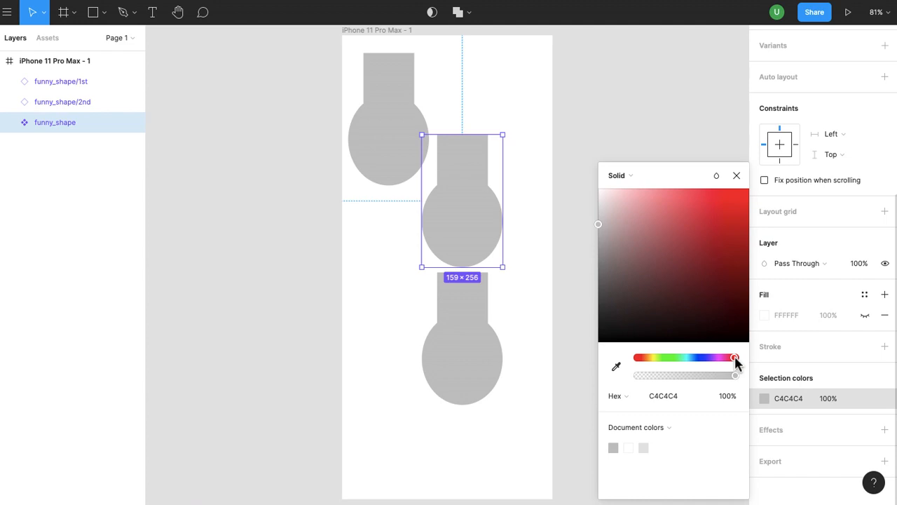
pyautogui.click(734, 233)
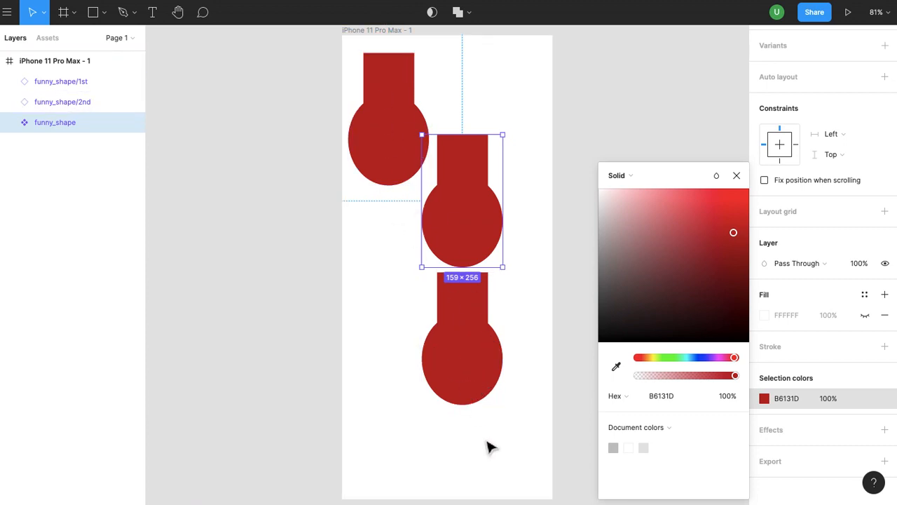
pyautogui.click(737, 176)
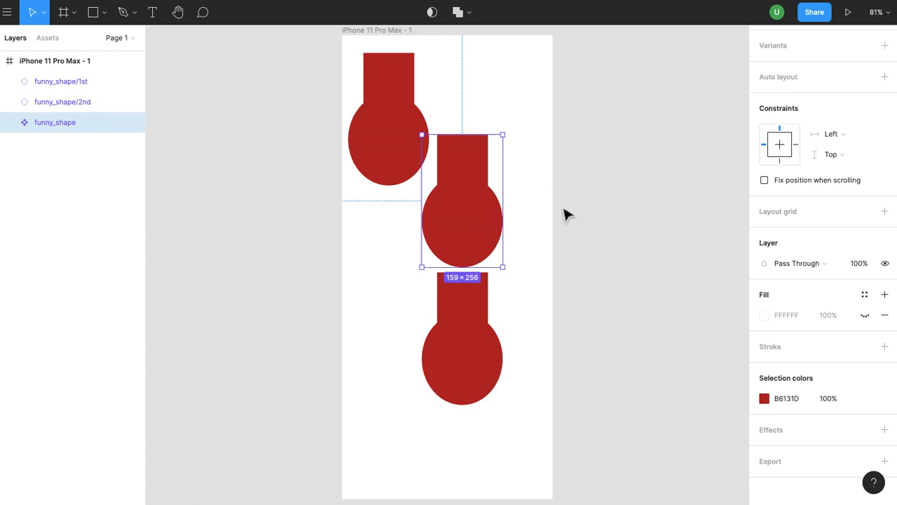
# Step: Override the colour of the funny_shape/1st instance with the dark brown 6B4244
pyautogui.click(481, 342)
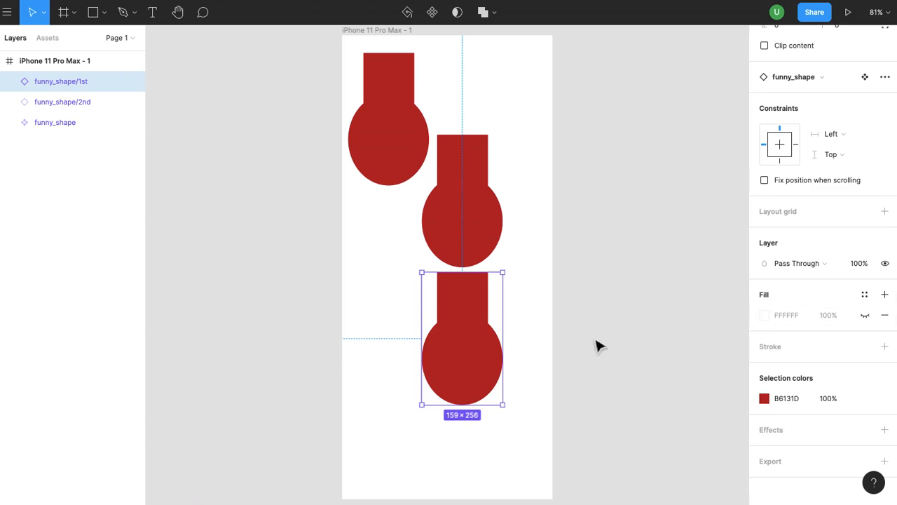
pyautogui.click(765, 398)
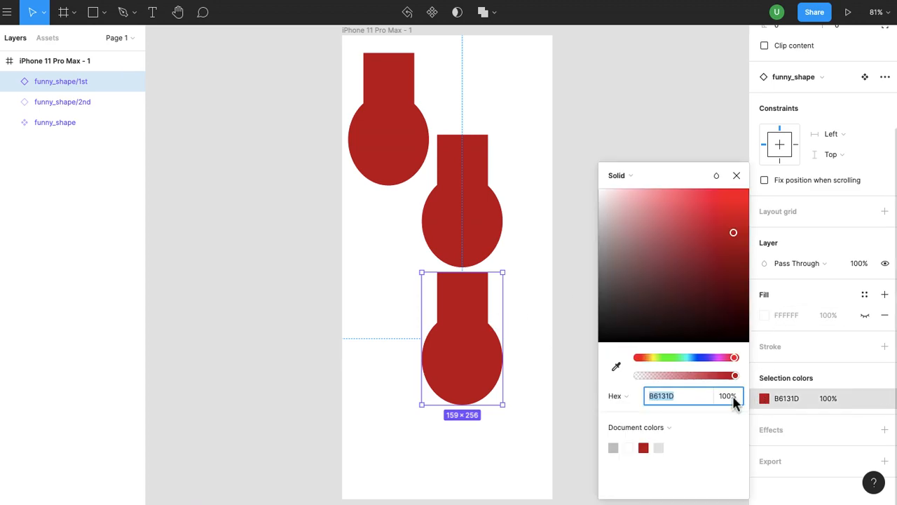
pyautogui.click(657, 281)
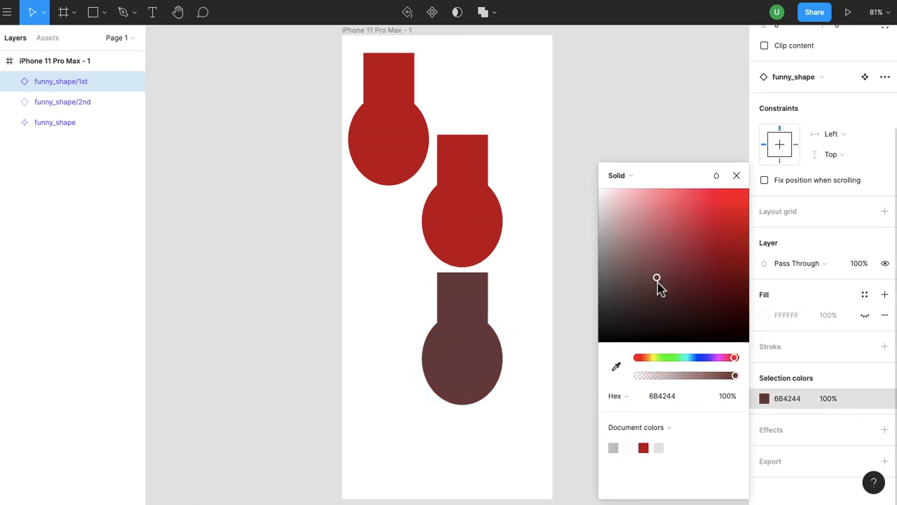
pyautogui.click(737, 176)
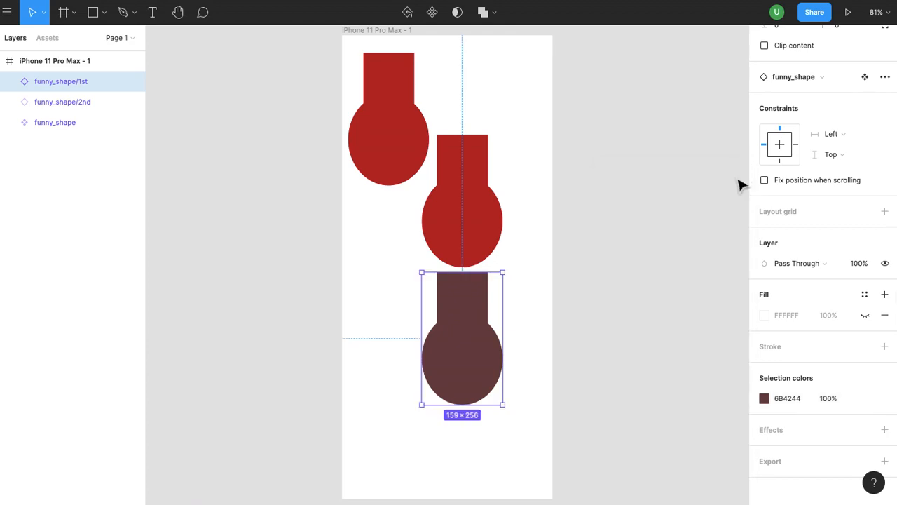
# Step: Change the main funny_shape component's selection colour to the dark brown 4A3839 and select the lowest instance for comparison
pyautogui.click(540, 248)
pyautogui.click(493, 225)
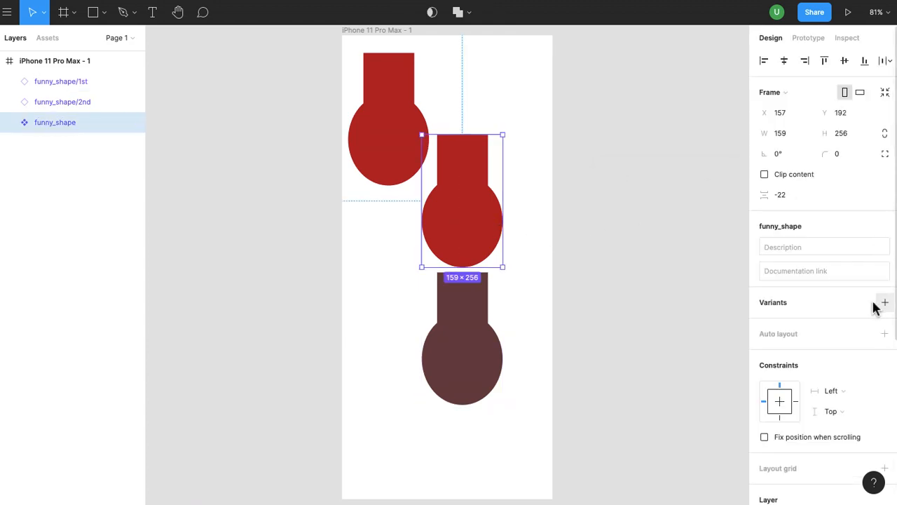
pyautogui.scroll(-4, 802, 356)
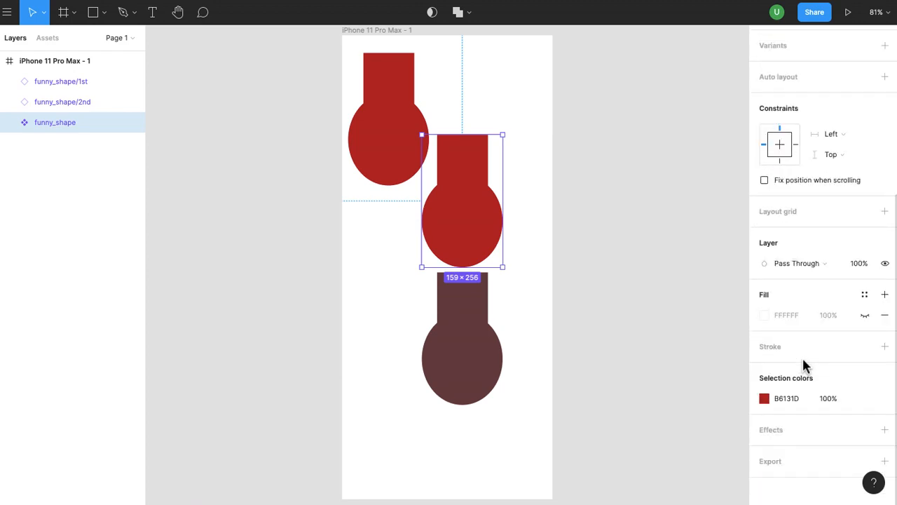
pyautogui.click(787, 399)
pyautogui.click(764, 399)
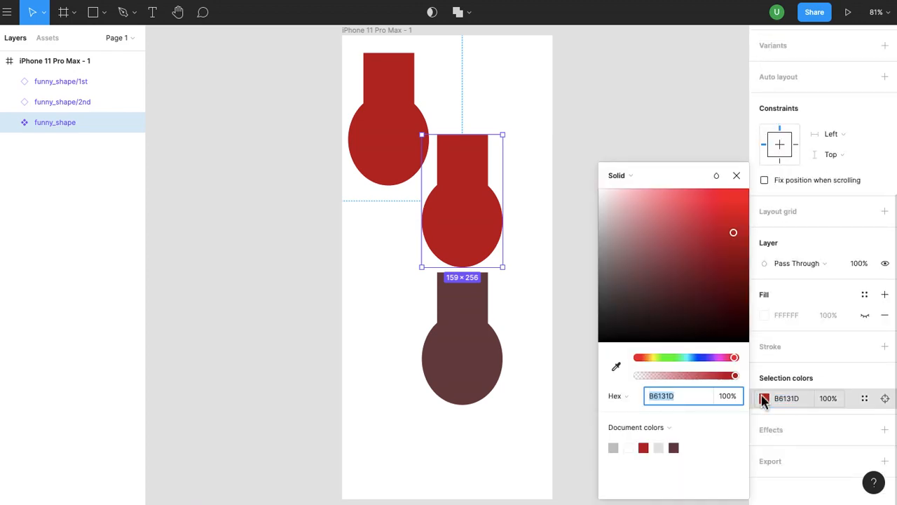
pyautogui.click(635, 298)
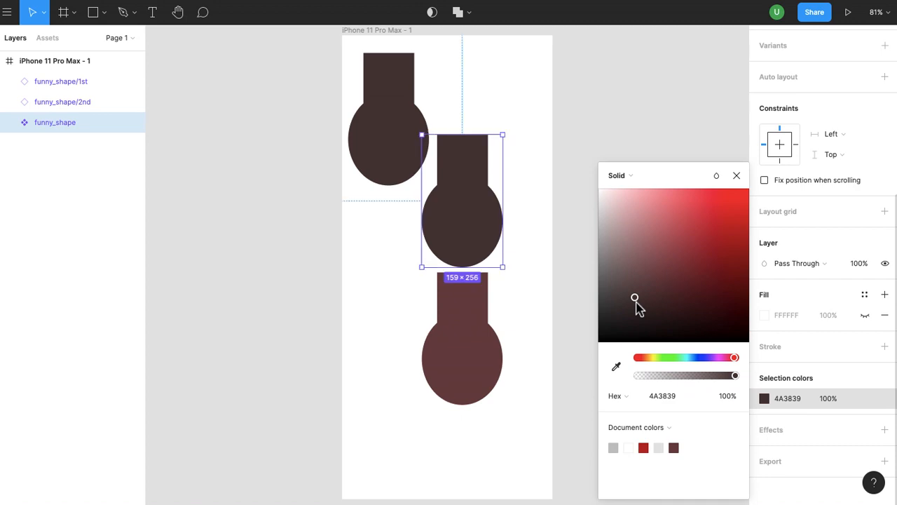
pyautogui.click(476, 354)
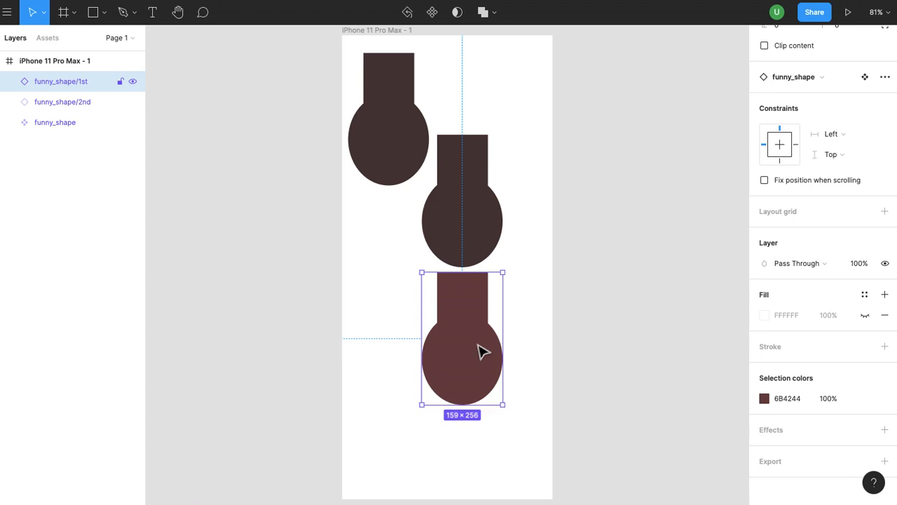
# Step: Undo the main component's dark brown recolouring and the colour override on the funny_shape/1st instance
pyautogui.hotkey('ctrl', 'z')
pyautogui.hotkey('ctrl', 'z')
pyautogui.hotkey('ctrl', 'z')
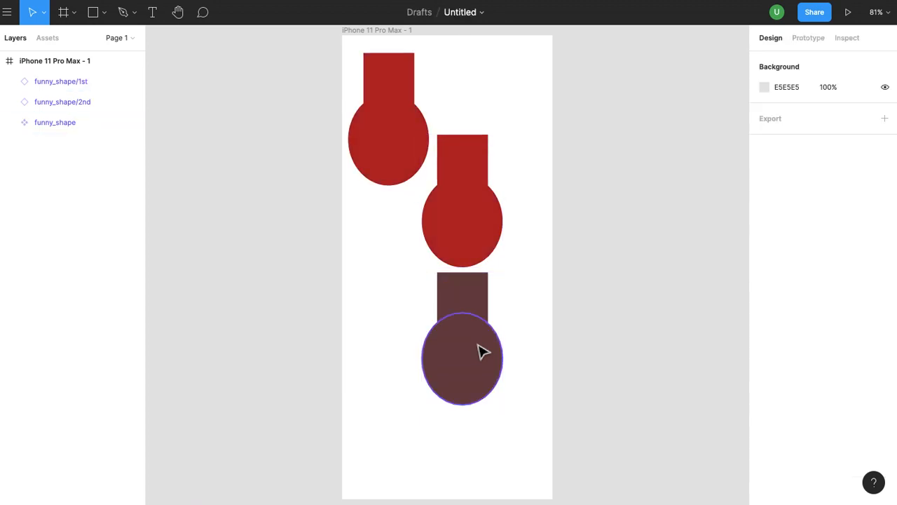
pyautogui.hotkey('ctrl', 'z')
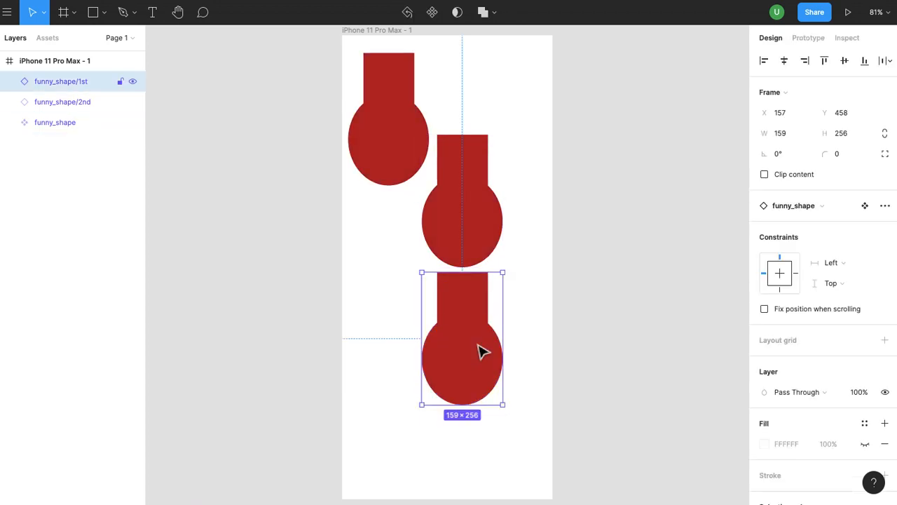
pyautogui.click(531, 413)
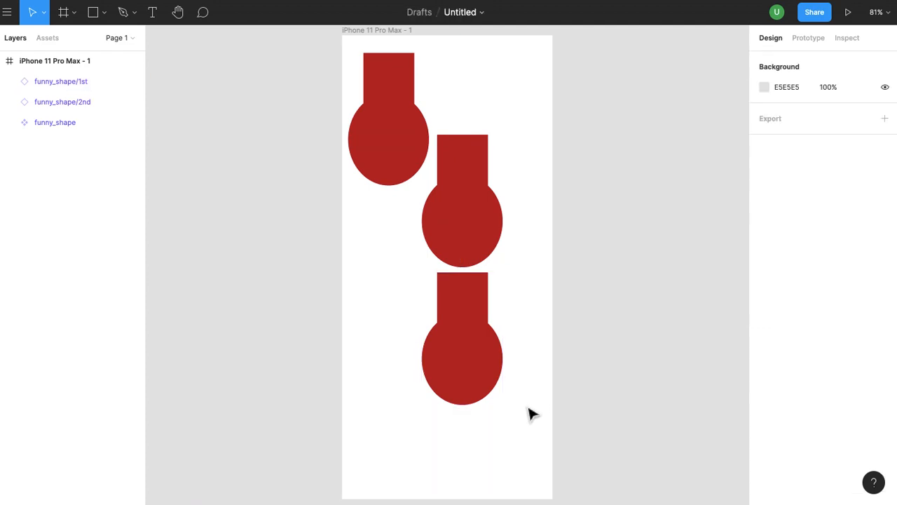
# Step: Compare the main component and its two instances in the layer list with the local components stored under iPhone 11 Pro Max - 1
pyautogui.click(53, 122)
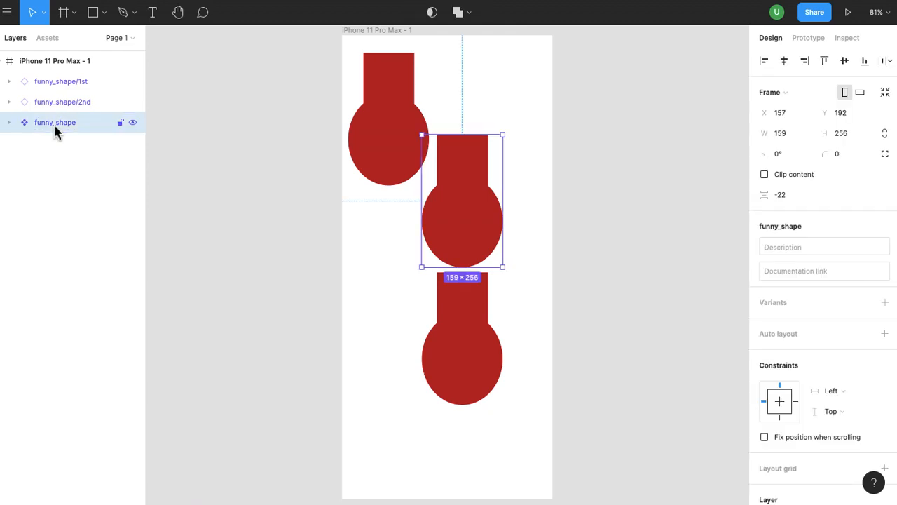
pyautogui.keyDown('shift'); pyautogui.click(63, 82); pyautogui.keyUp('shift')
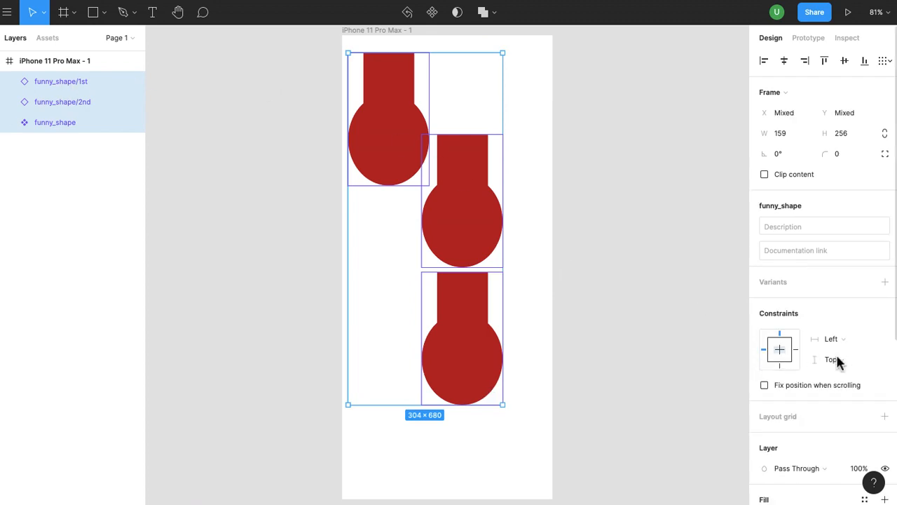
pyautogui.click(49, 41)
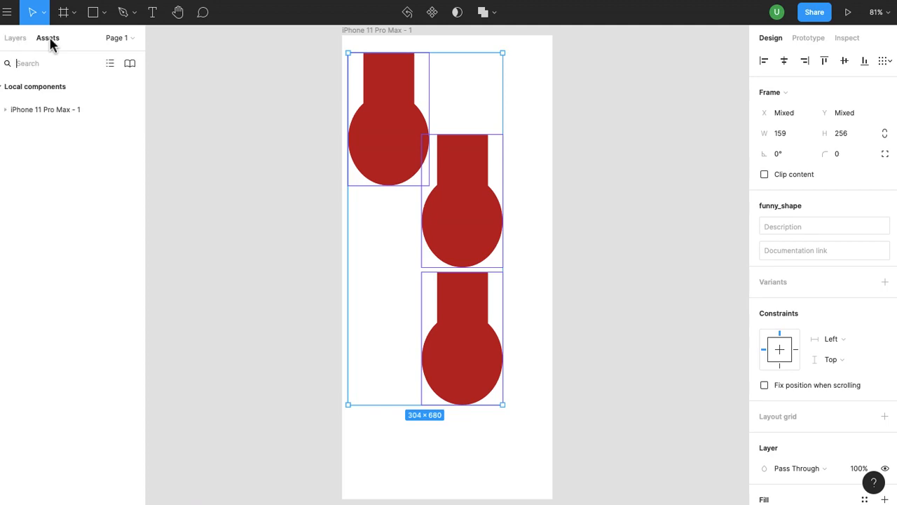
pyautogui.click(9, 43)
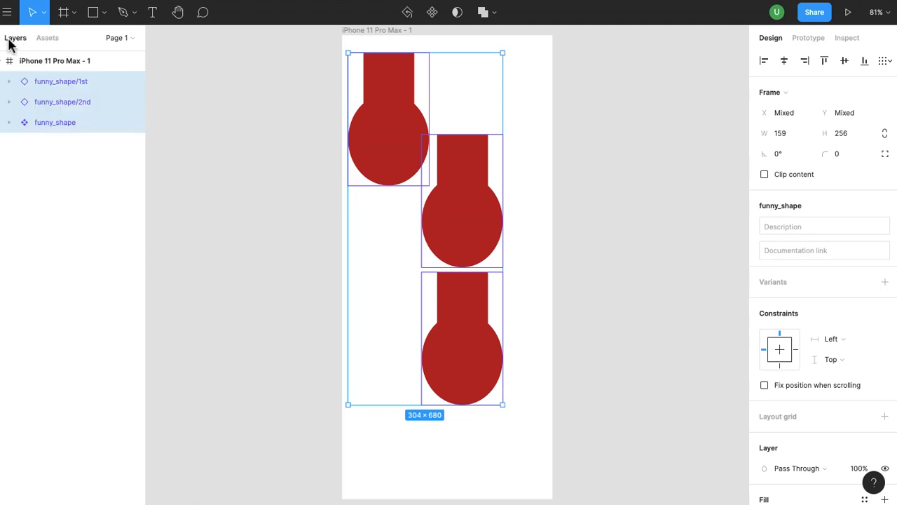
pyautogui.click(49, 41)
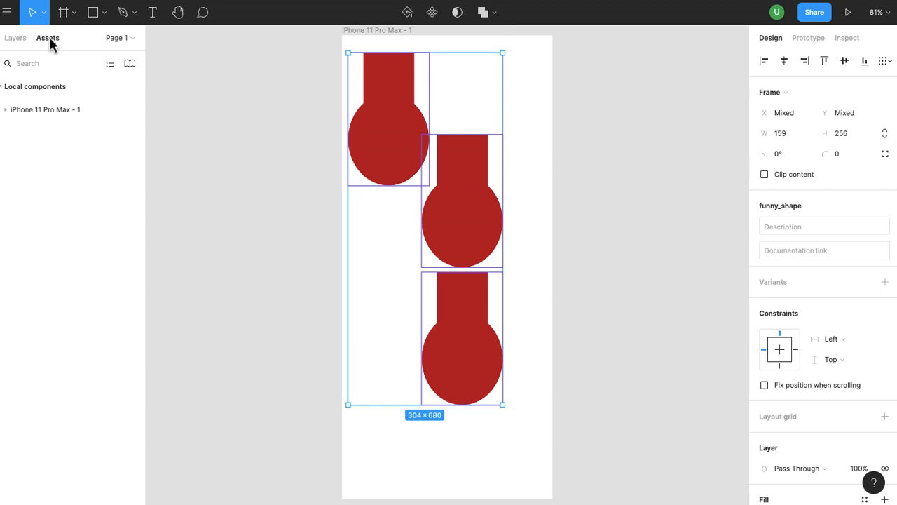
pyautogui.click(5, 111)
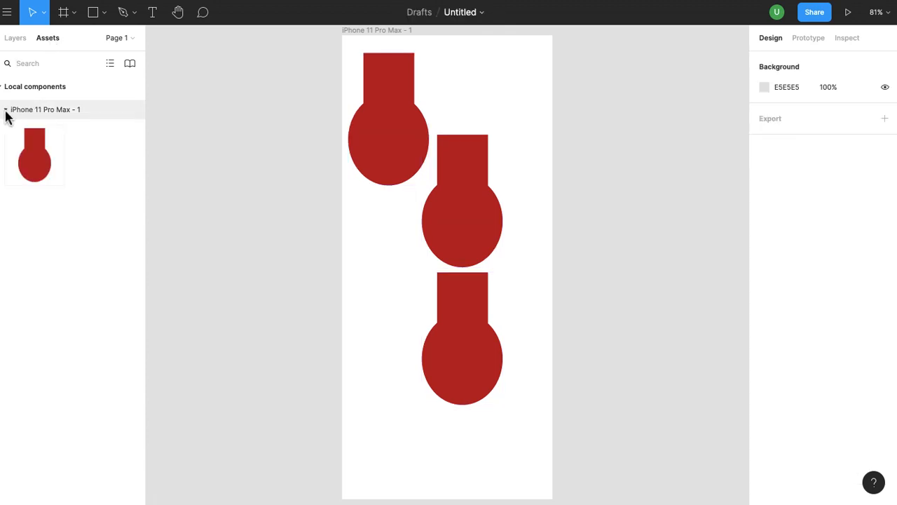
pyautogui.click(35, 167)
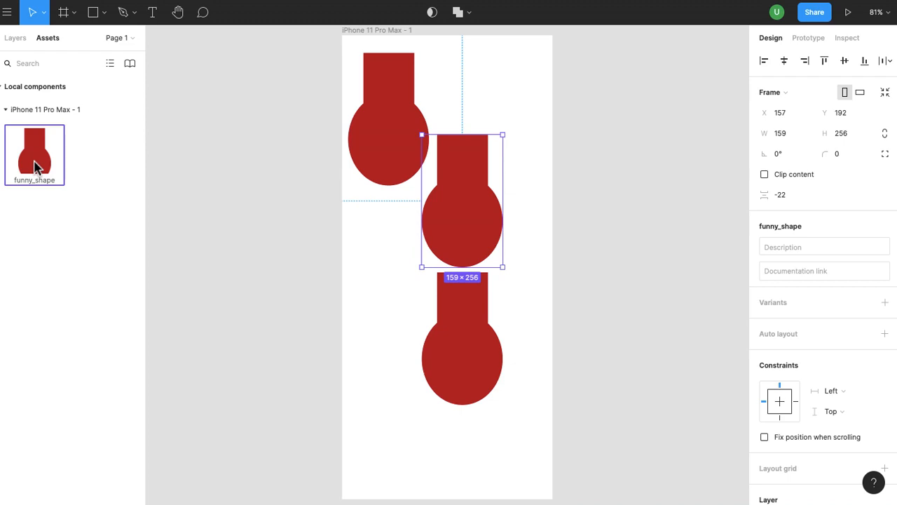
pyautogui.click(548, 86)
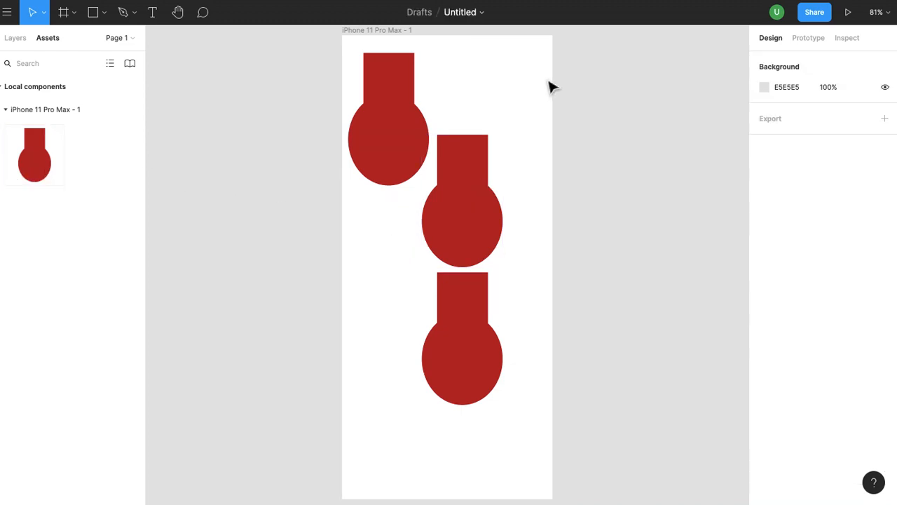
# Step: Add a second iPhone 11 Pro Max frame on empty canvas to the right of the first frame
pyautogui.hscroll(2, 550, 86)
pyautogui.hscroll(10, 549, 86)
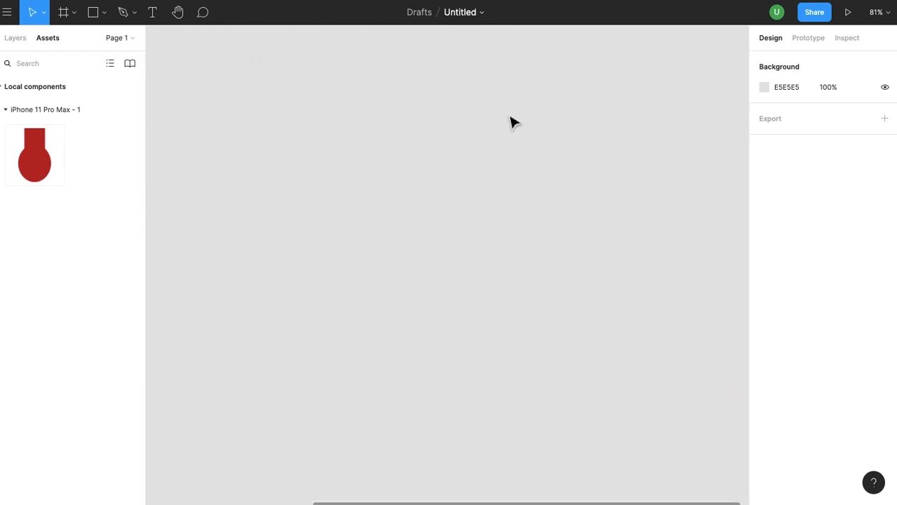
pyautogui.press('f')
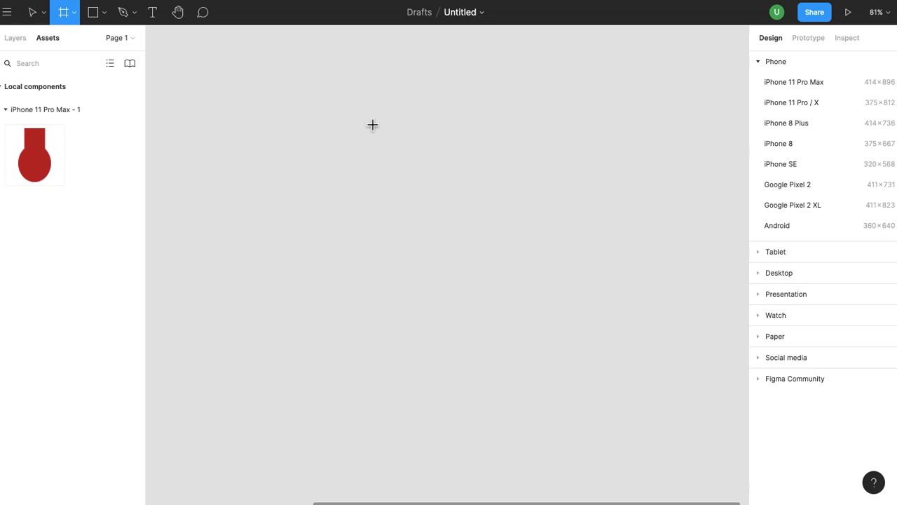
pyautogui.click(810, 83)
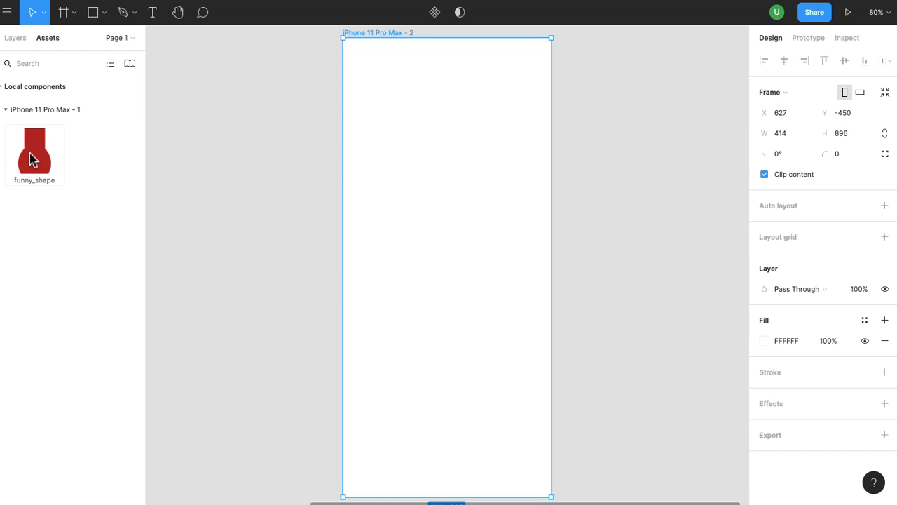
# Step: Place a funny_shape instance from the local components in the new frame at about X 81, Y 177, and rename it funny_shape/4th
pyautogui.moveTo(42, 150); pyautogui.dragTo(443, 180)
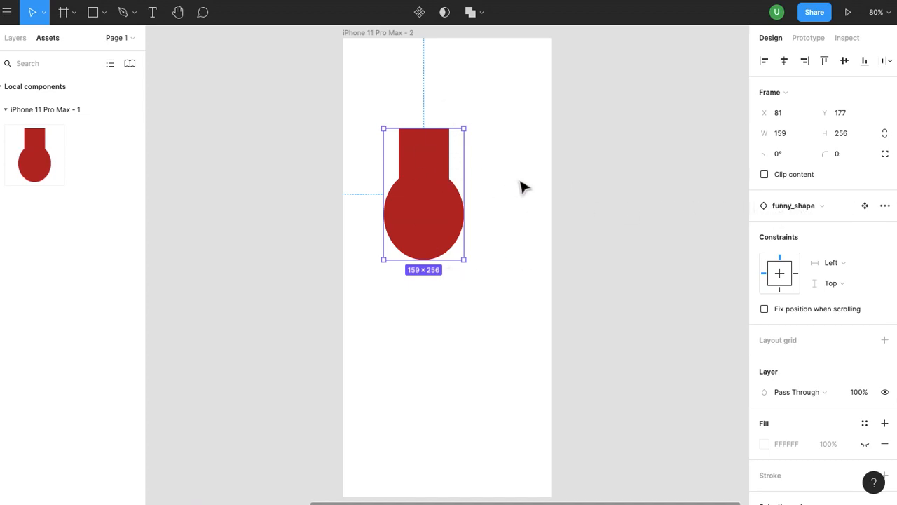
pyautogui.click(17, 40)
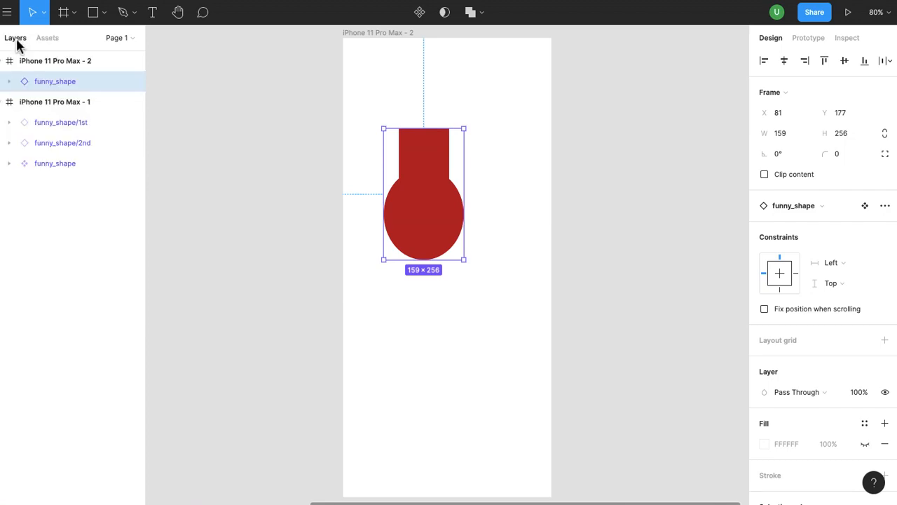
pyautogui.click(7, 102)
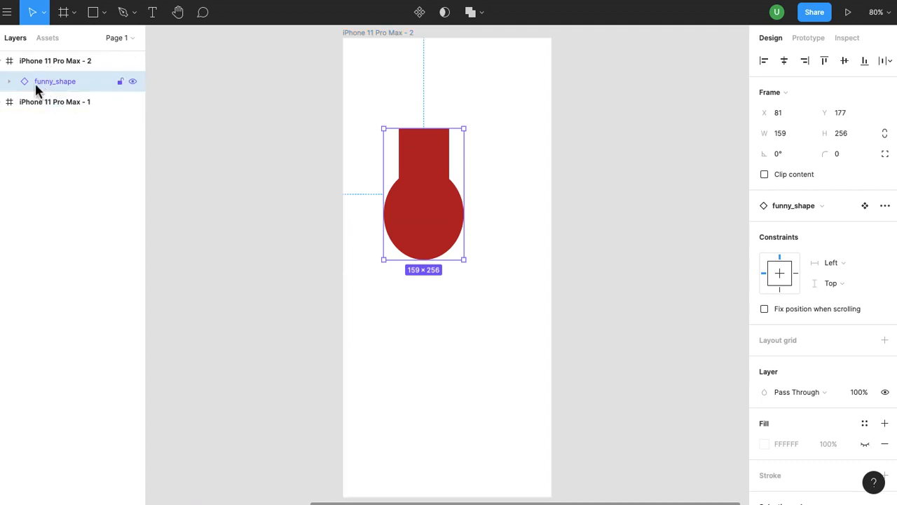
pyautogui.doubleClick(100, 82)
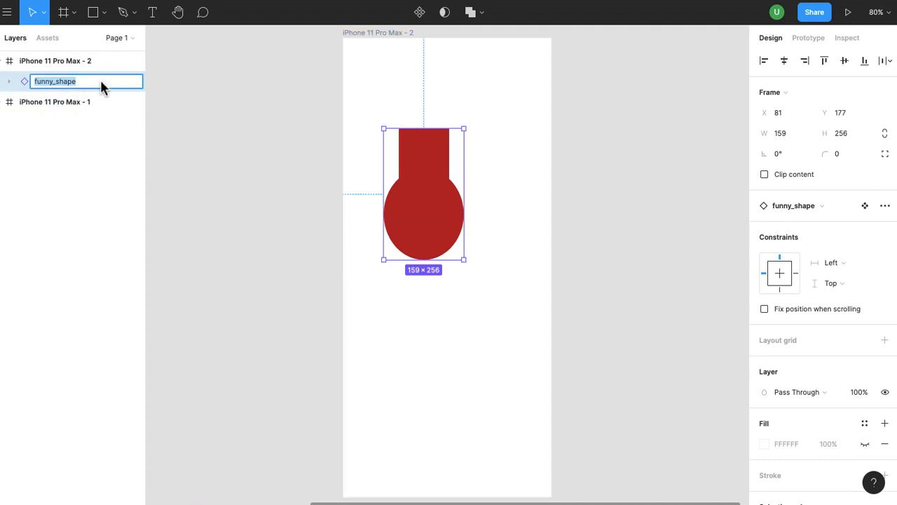
pyautogui.press('Right')
pyautogui.write('/4th')
pyautogui.press('Return')
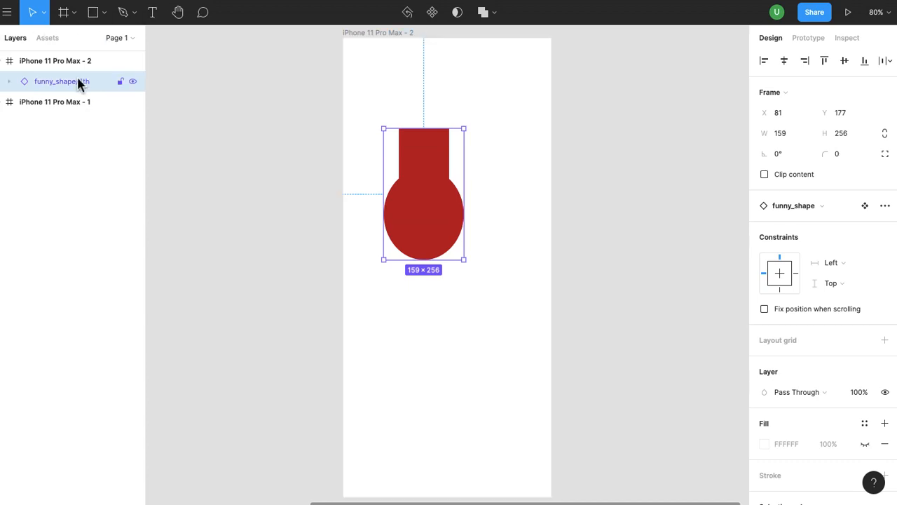
# Step: Add an export setting to the main funny_shape component and export it as a PNG at 1x
pyautogui.click(51, 40)
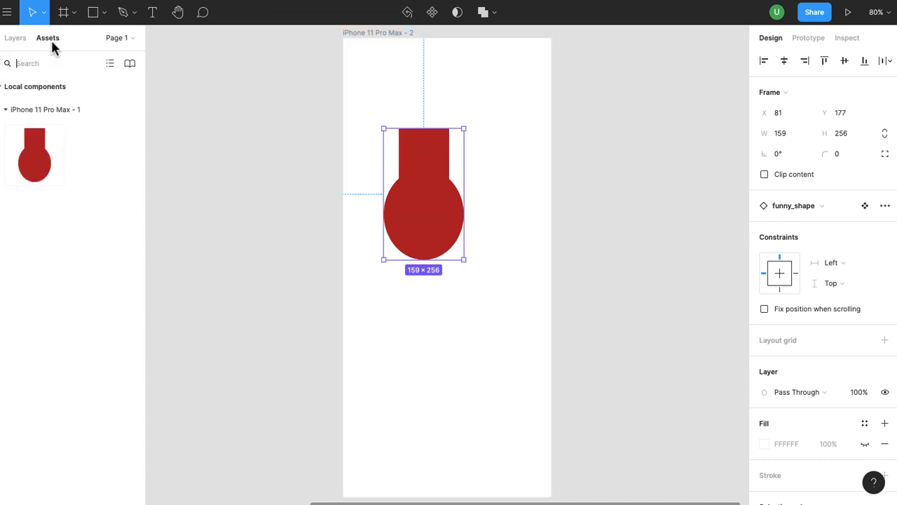
pyautogui.click(44, 157)
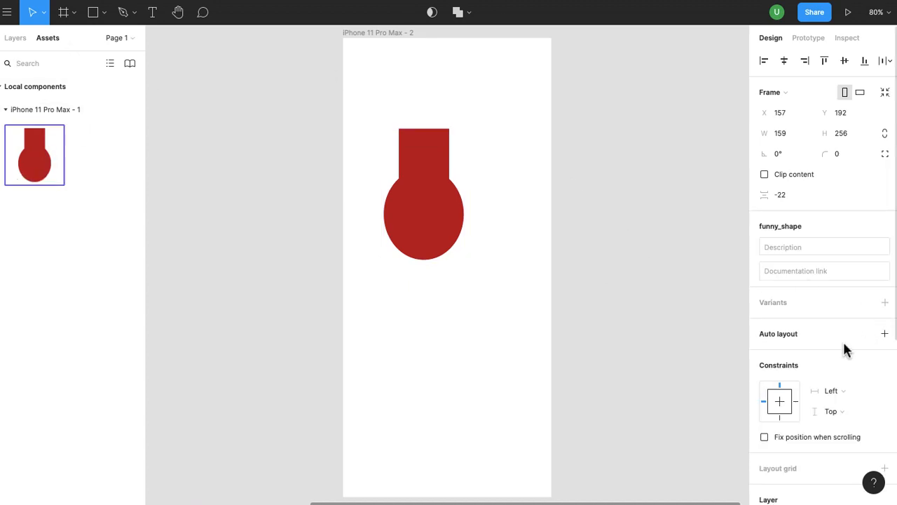
pyautogui.scroll(-5, 845, 349)
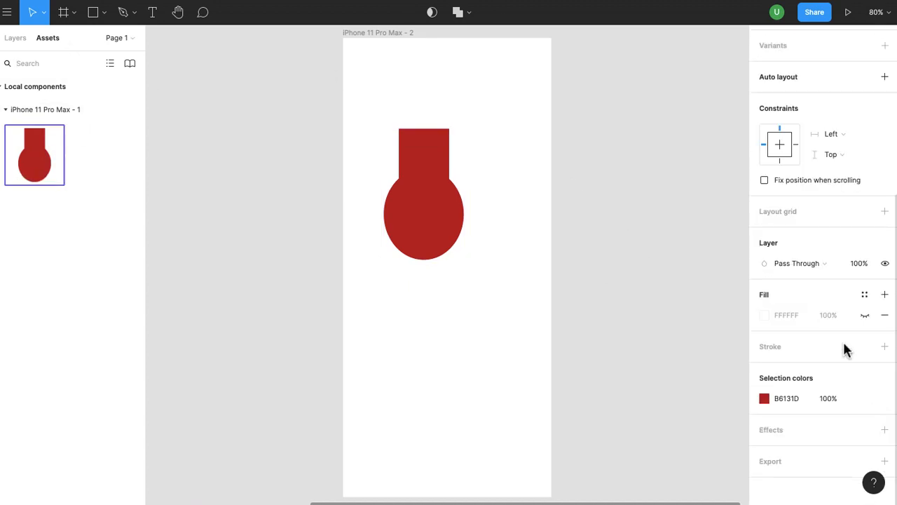
pyautogui.click(885, 461)
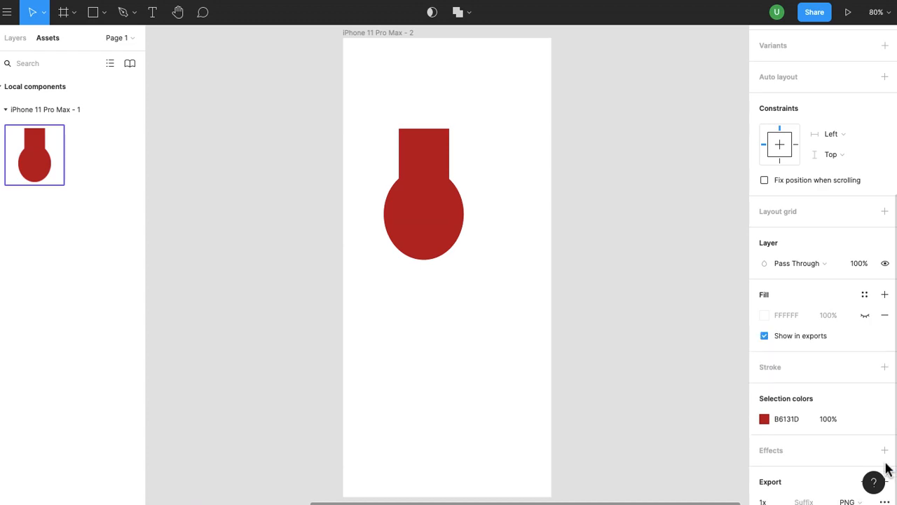
pyautogui.scroll(-3, 809, 396)
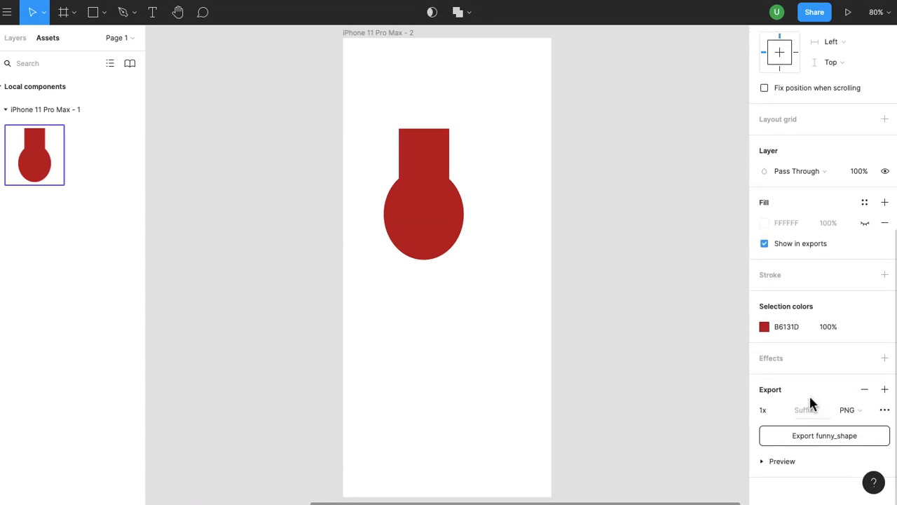
pyautogui.click(864, 412)
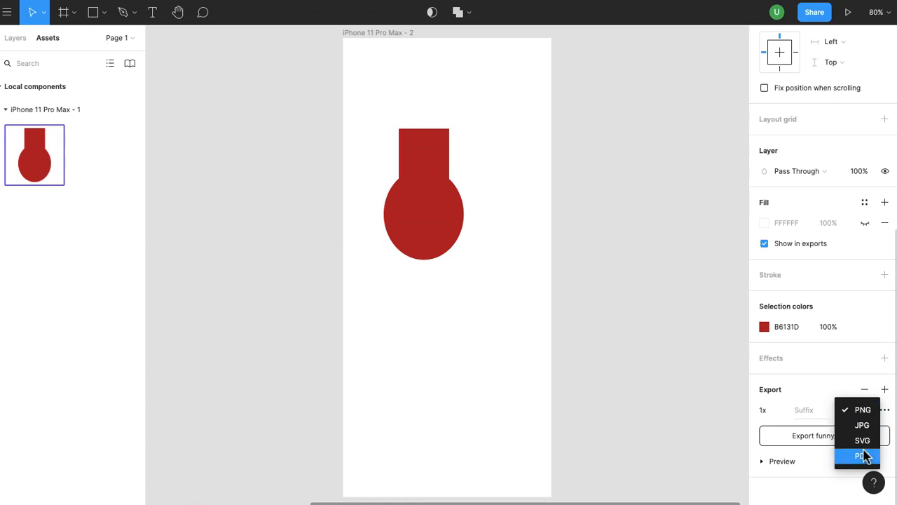
pyautogui.click(814, 394)
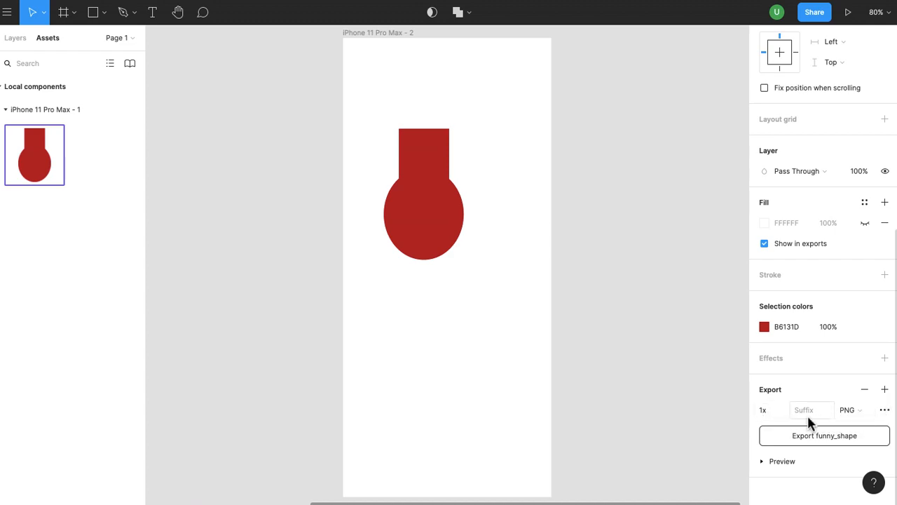
pyautogui.click(807, 437)
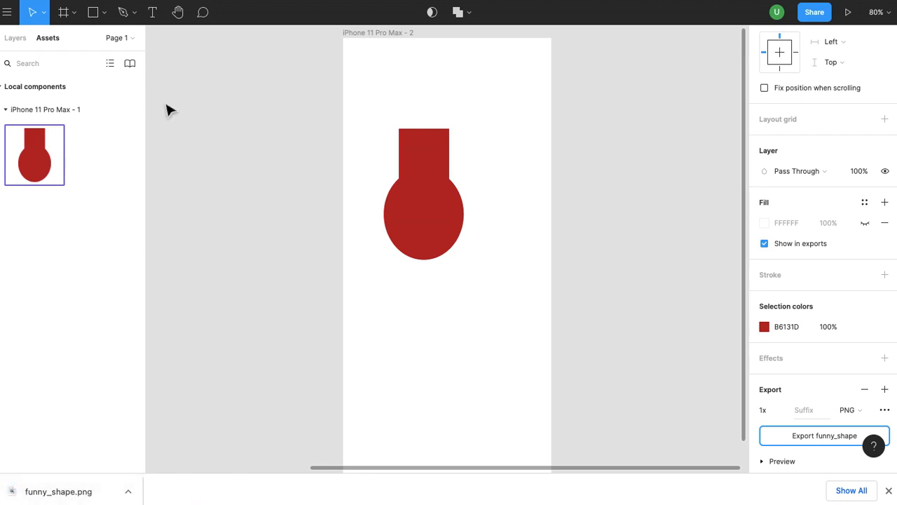
# Step: Add an export setting to the funny_shape/1st instance and export it as a PNG at 1x
pyautogui.click(15, 39)
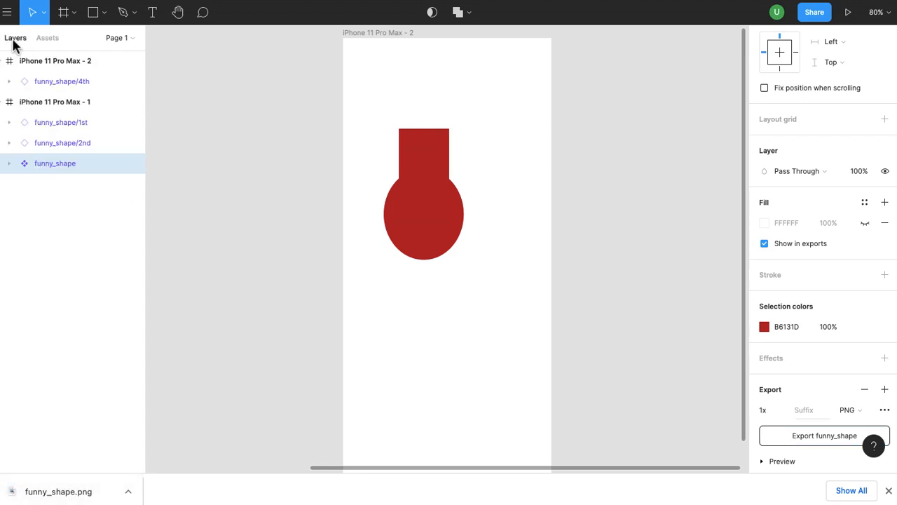
pyautogui.click(54, 123)
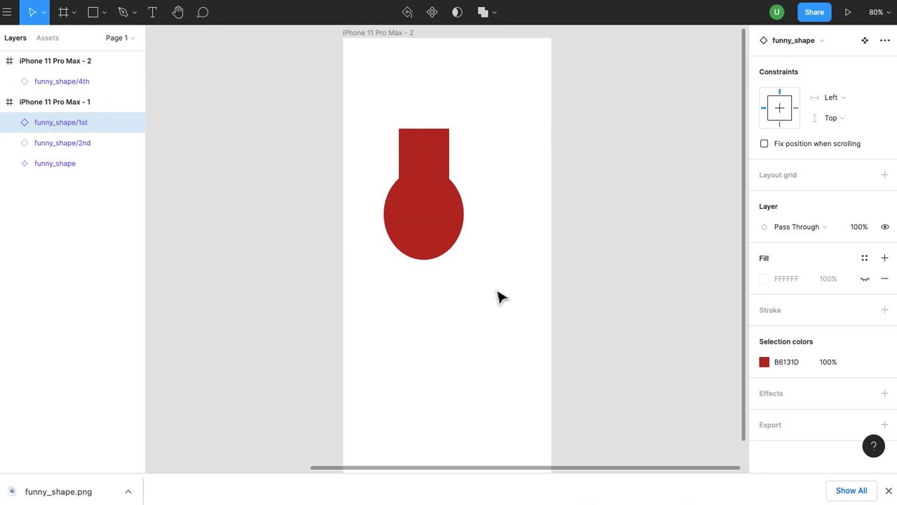
pyautogui.click(885, 425)
pyautogui.scroll(-3, 800, 363)
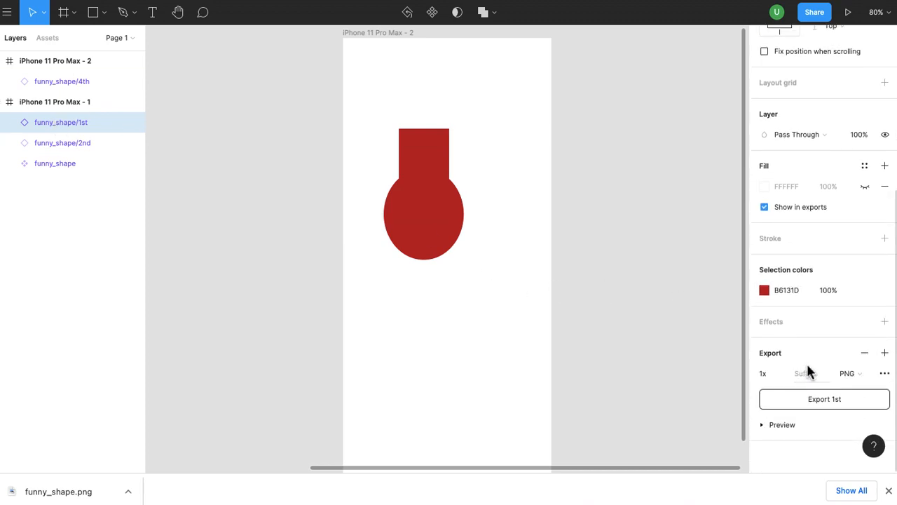
pyautogui.click(811, 401)
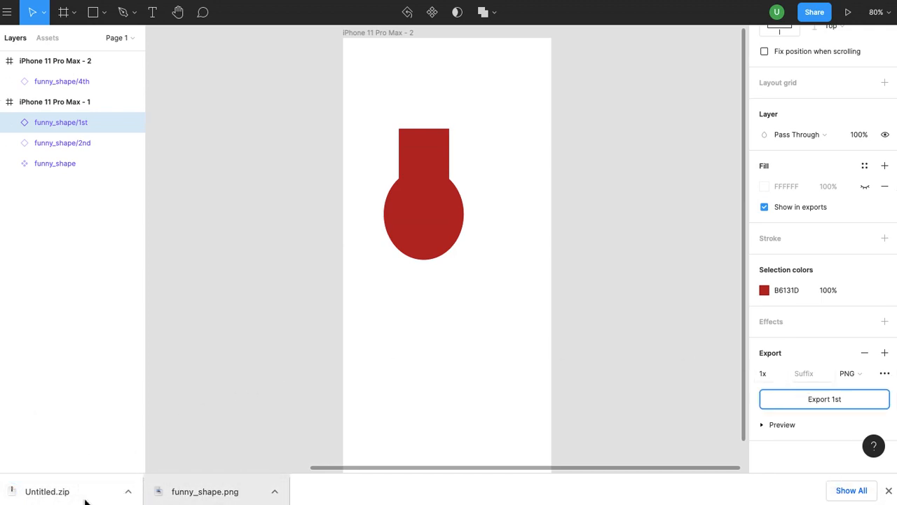
# Step: Open the downloaded Untitled.zip in Finder, check the contents of the extracted funny_shape folder, and return to the design
pyautogui.click(51, 497)
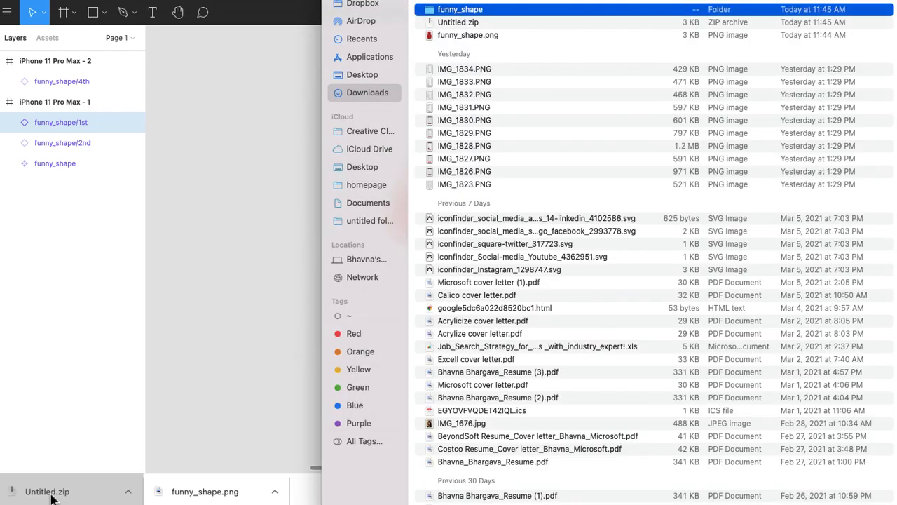
pyautogui.doubleClick(466, 11)
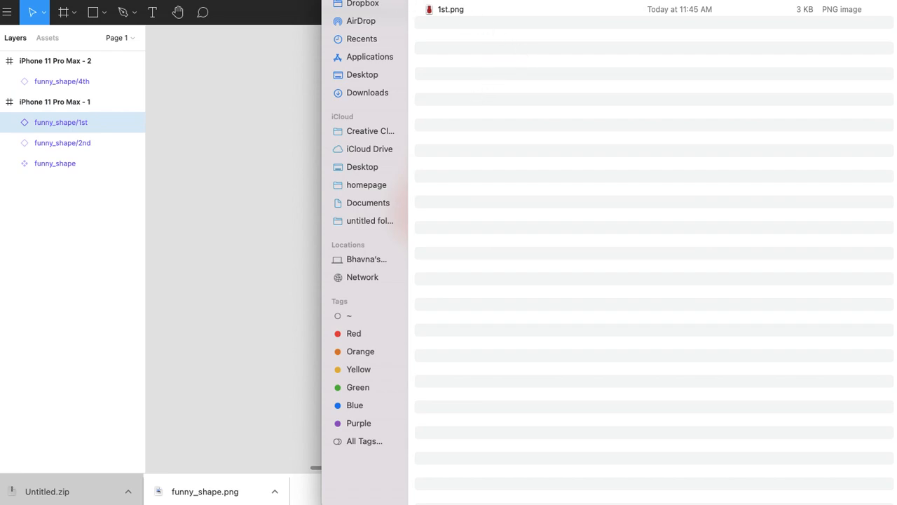
pyautogui.click(336, 0)
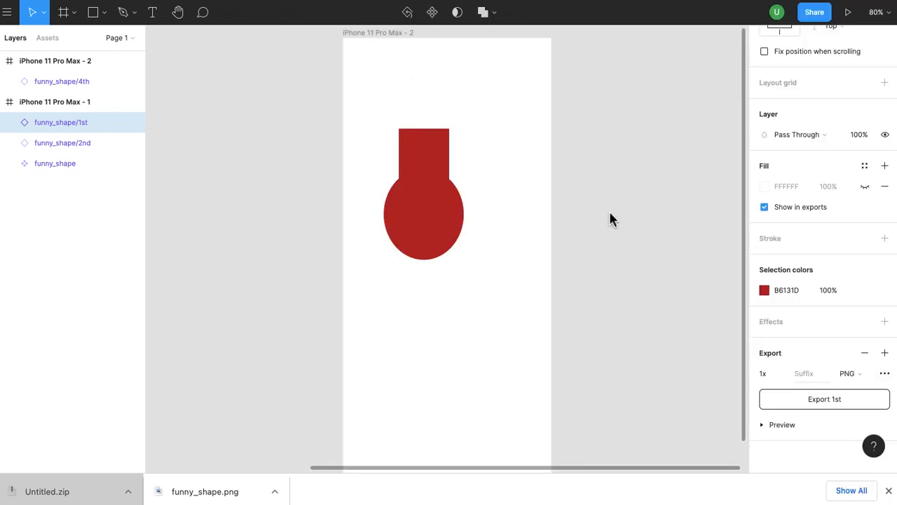